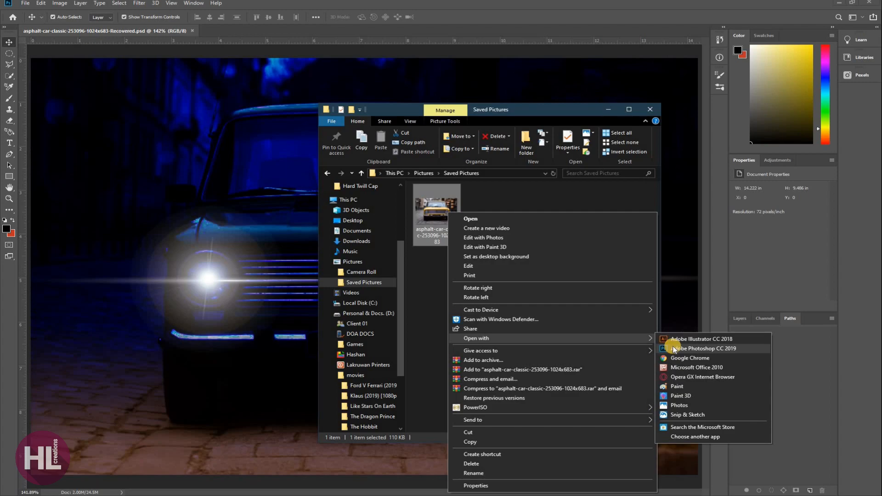
- Open the yellow car photo in Adobe Photoshop CC 2019, fit it to the window and duplicate the Background layer
left_click(673, 348)
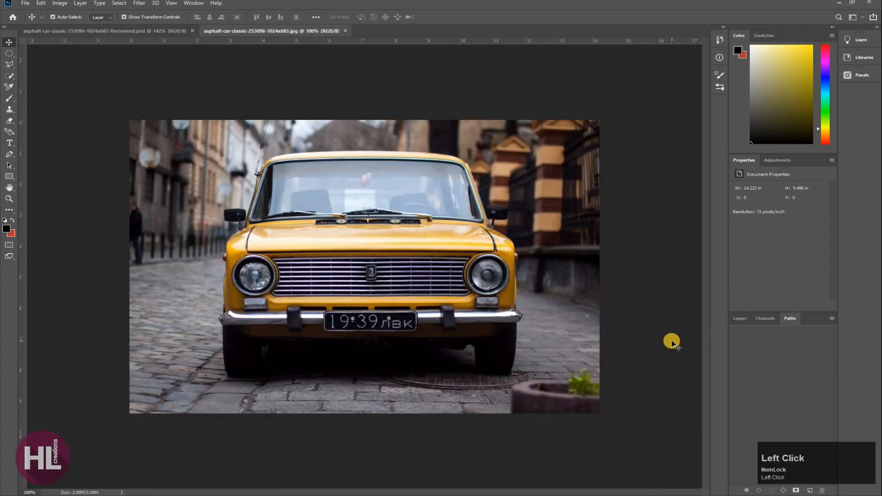
left_click(740, 318)
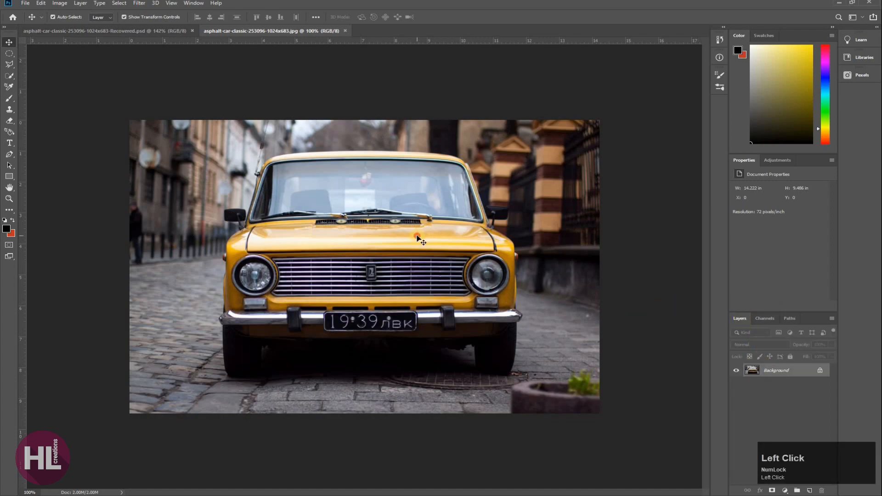
key("ctrl+0")
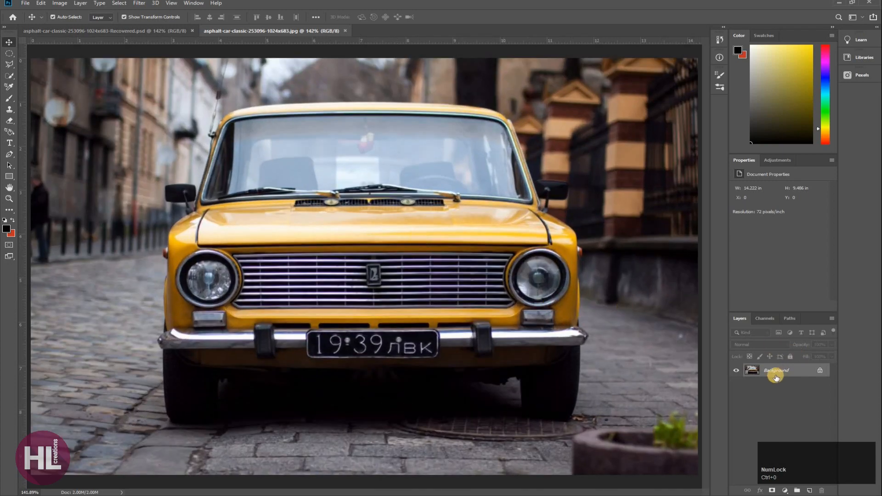
left_click_drag(776, 374, 809, 490)
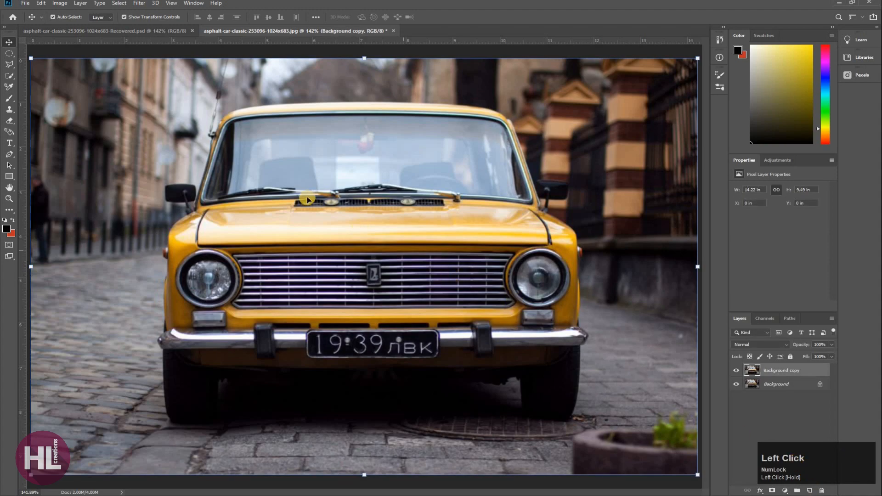
- Apply the Camera Raw Filter to the copied layer with Temperature -100, Exposure -5.00, Contrast +100 and Highlights -75
left_click(135, 3)
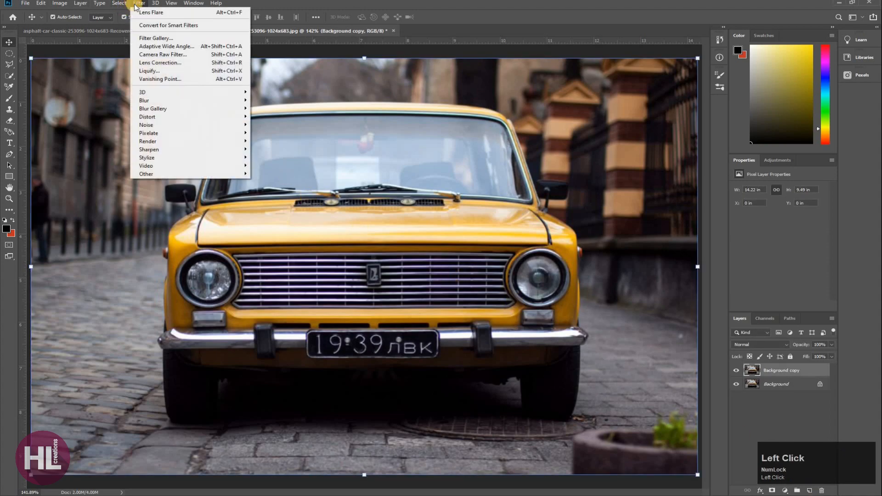
left_click(147, 55)
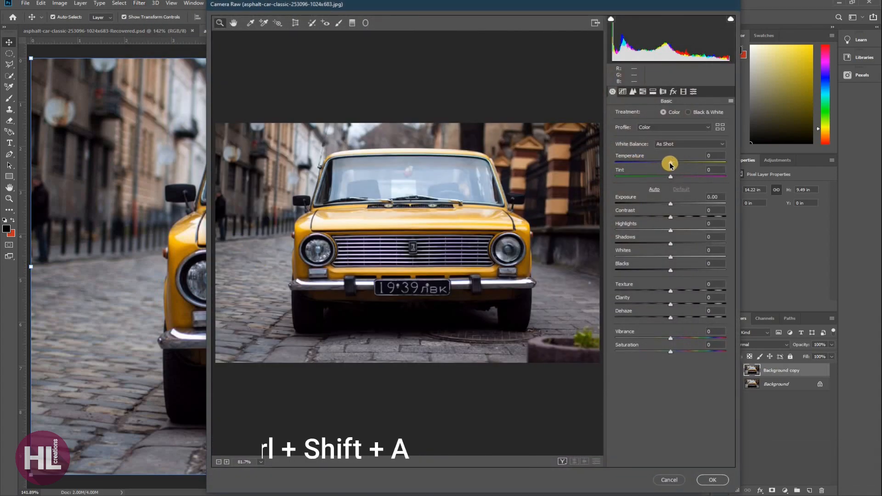
left_click_drag(670, 165, 574, 175)
left_click_drag(669, 203, 599, 199)
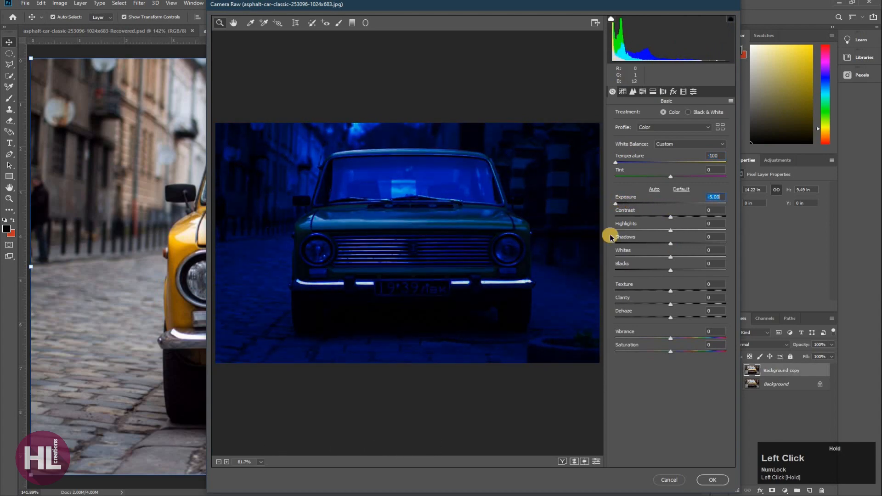
left_click_drag(671, 218, 742, 213)
left_click_drag(670, 230, 630, 232)
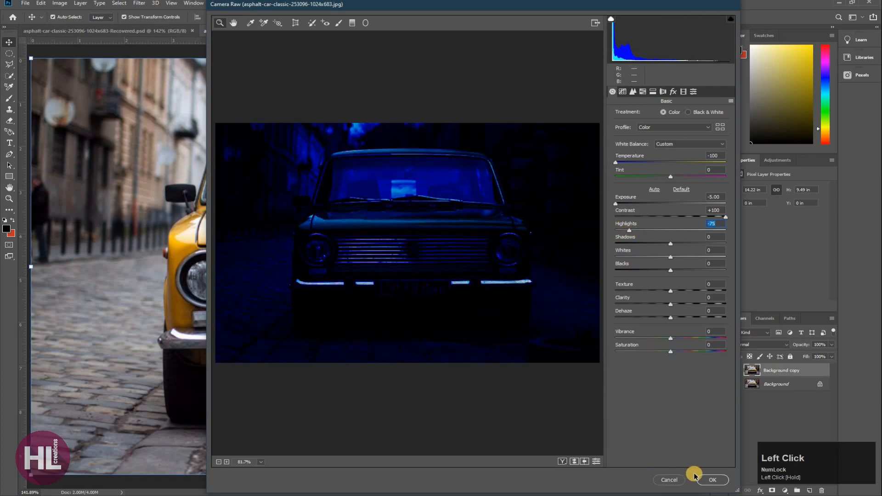
left_click(711, 479)
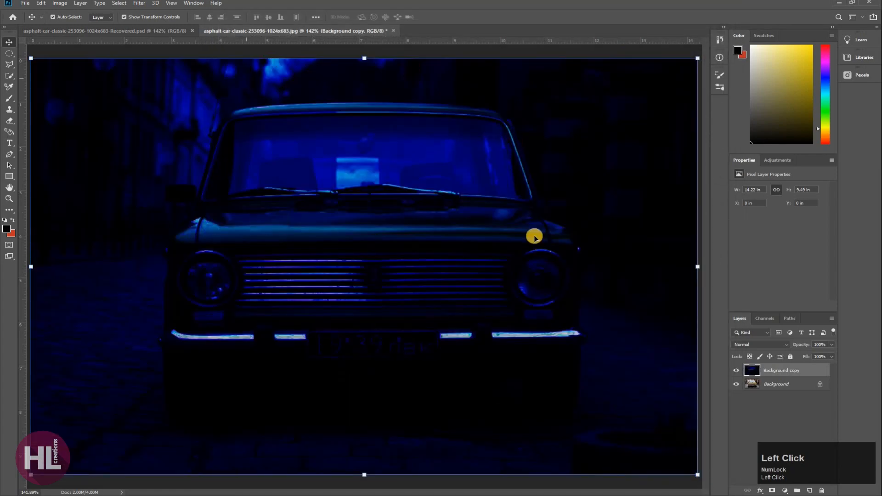
- Duplicate the original Background layer again and place the new copy at the top of the layer stack
left_click(794, 413)
left_click(781, 384)
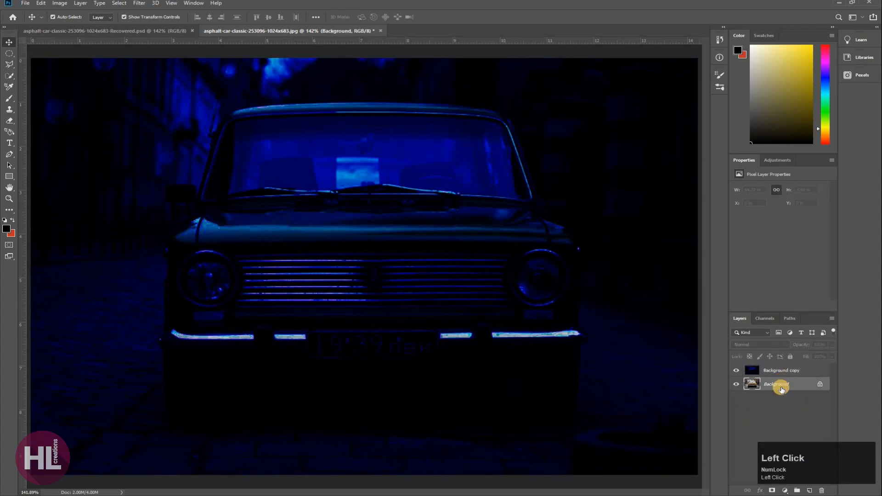
left_click_drag(789, 393, 809, 490)
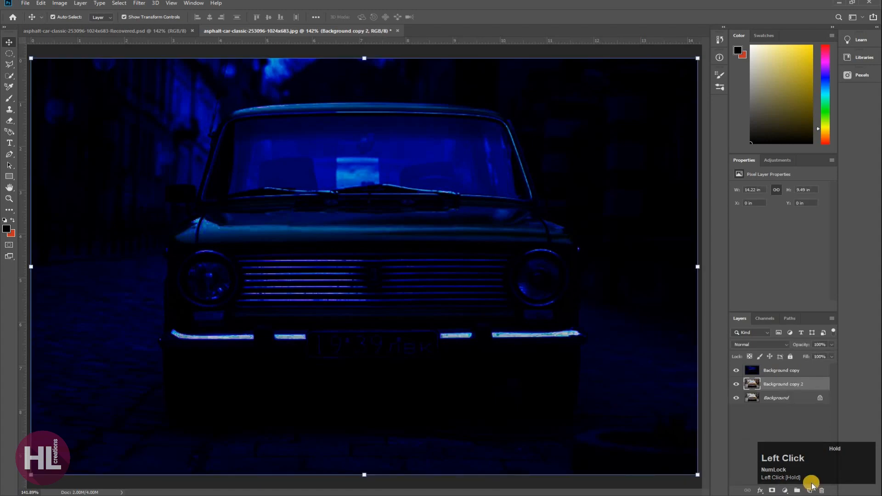
left_click_drag(792, 394, 787, 369)
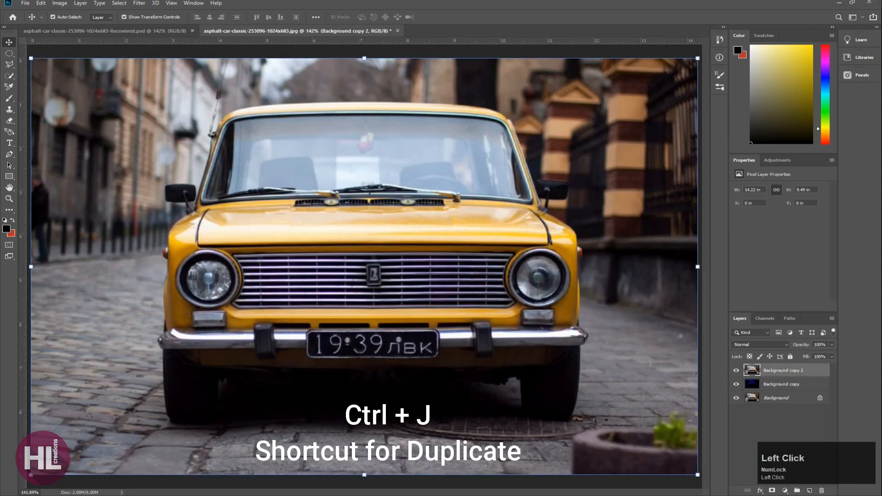
- Start a Camera Raw Filter on the top copy with Temperature +100, Tint +35 and slightly reduced Exposure
left_click(140, 4)
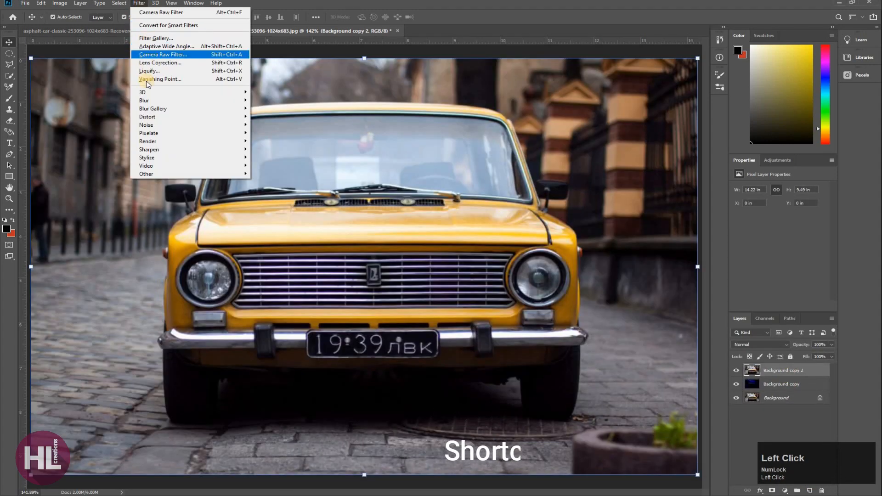
left_click(150, 55)
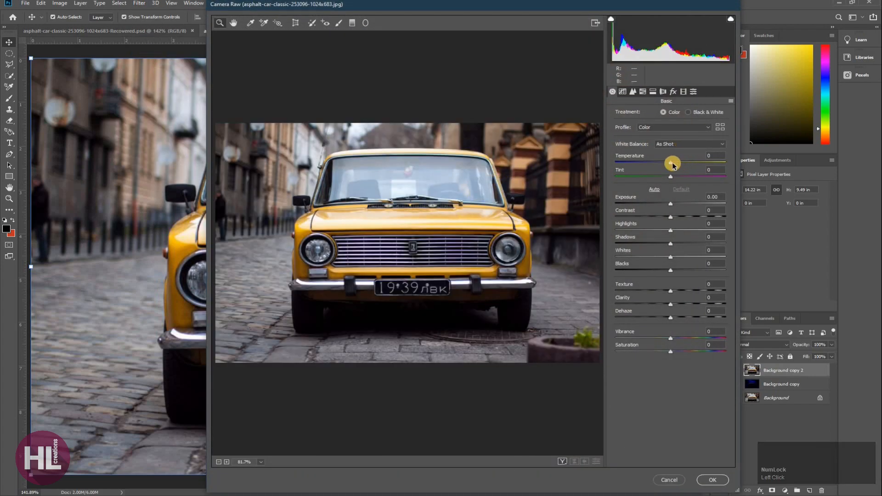
left_click_drag(671, 163, 735, 166)
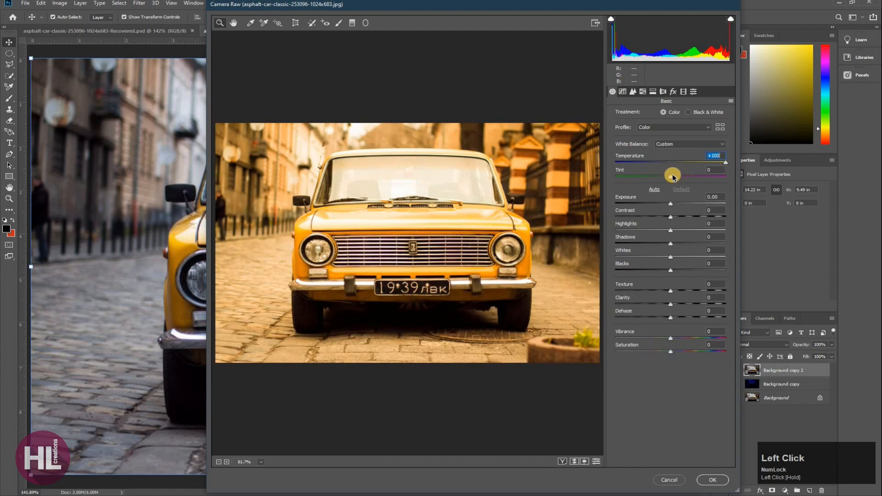
left_click_drag(673, 177, 689, 177)
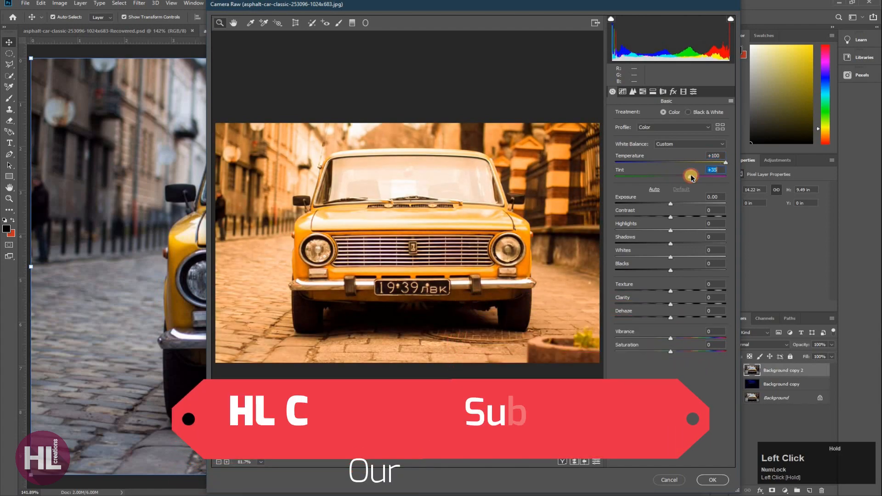
mouse_move(670, 205)
left_mouse_down()
mouse_move(636, 203)
mouse_move(669, 206)
left_mouse_up()
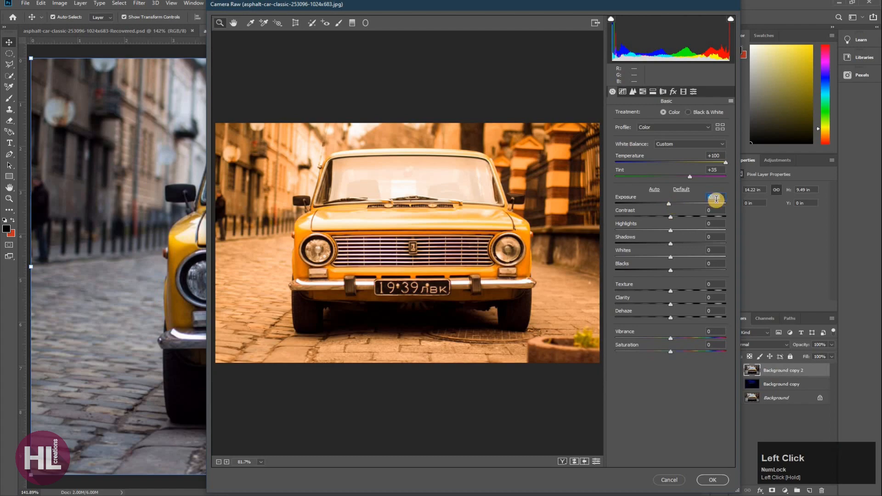
- Set the Yellows hue to -79 in the HSL adjustments and apply the Camera Raw Filter
left_click(641, 93)
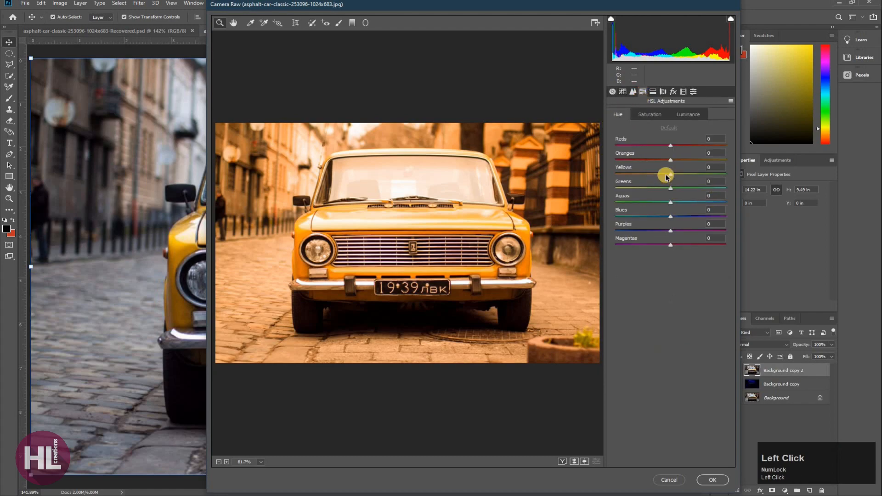
left_click_drag(669, 176, 627, 202)
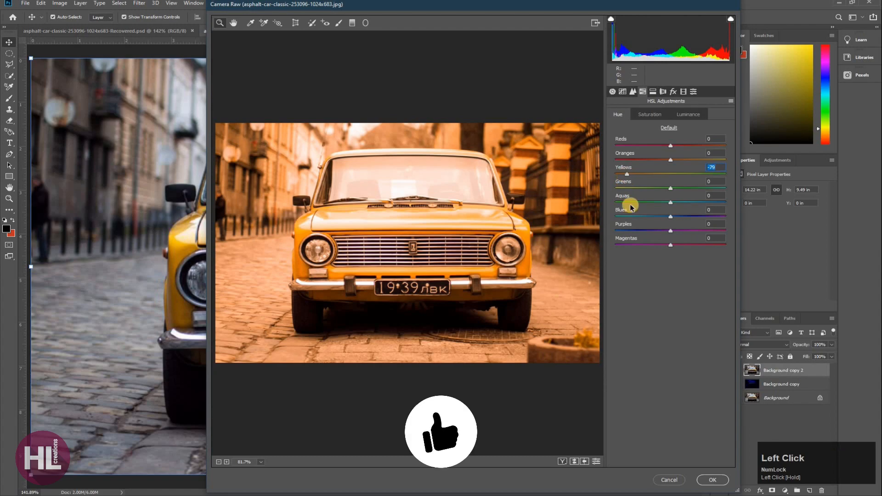
left_click(709, 480)
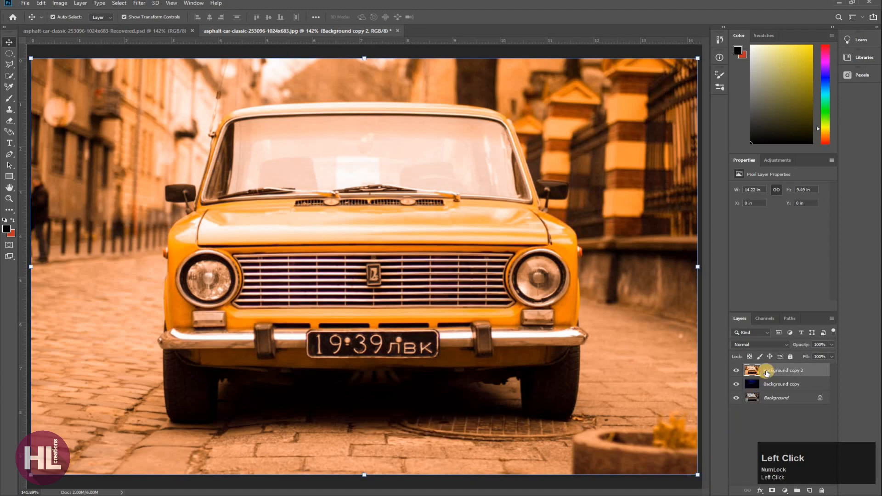
- Add a black mask to the orange layer and reveal the foreground paving with a white 171 px Soft Round Pressure Size brush at 26% opacity
left_click(772, 491, "alt")
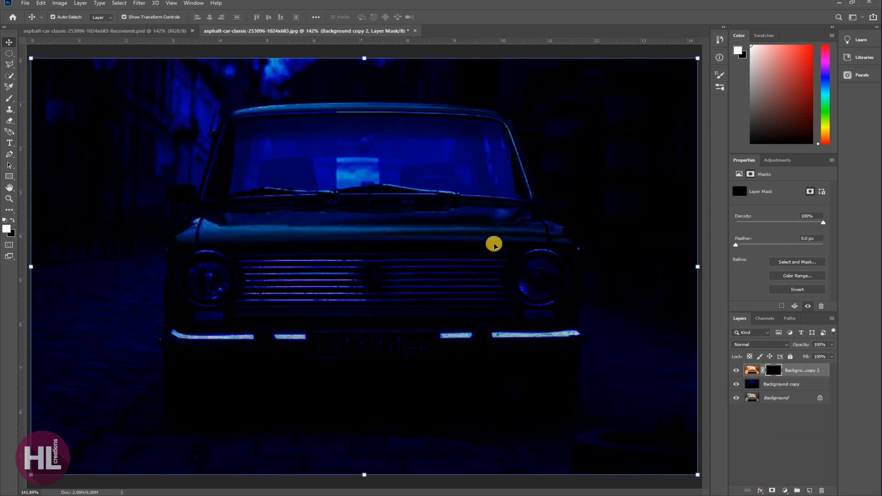
left_click(11, 102)
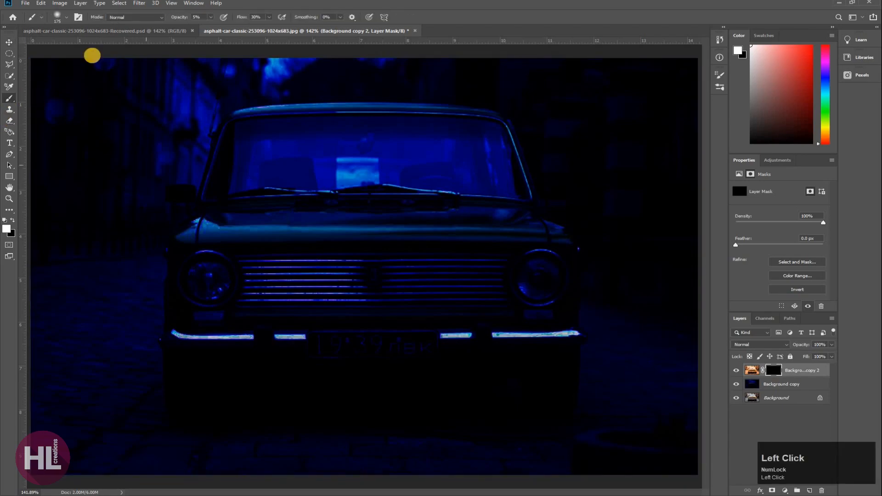
right_click(244, 212)
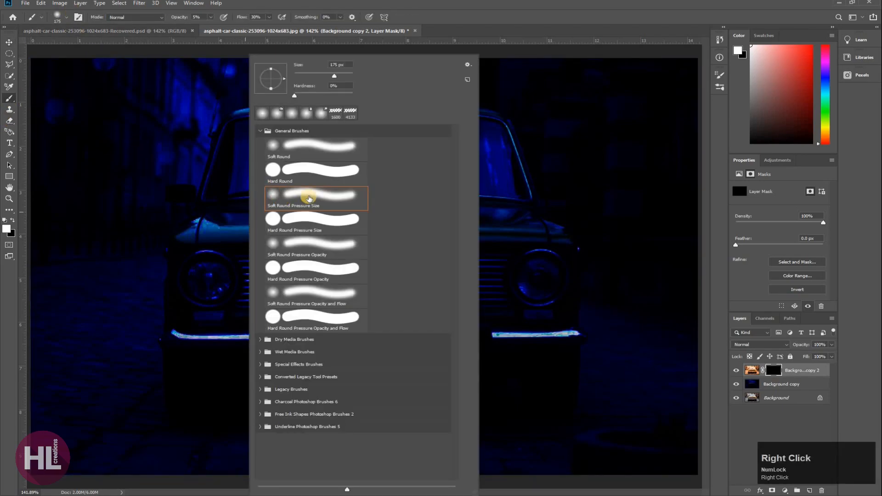
left_click(297, 198)
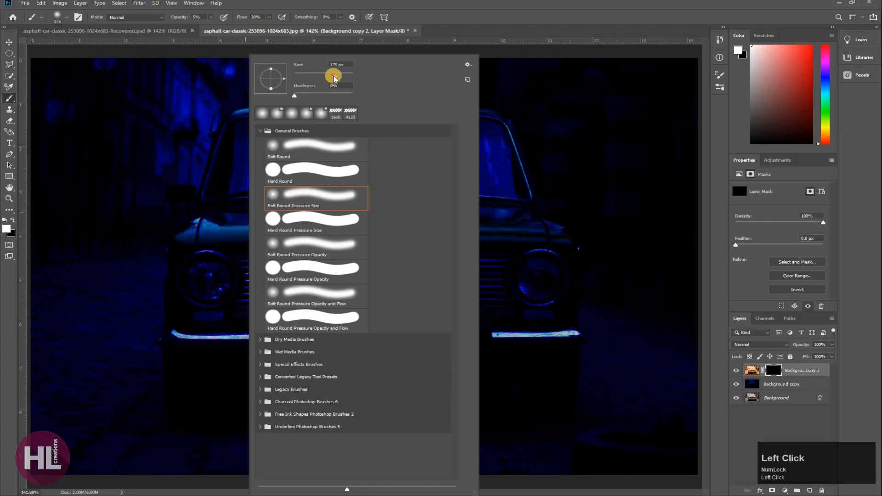
left_click(519, 23)
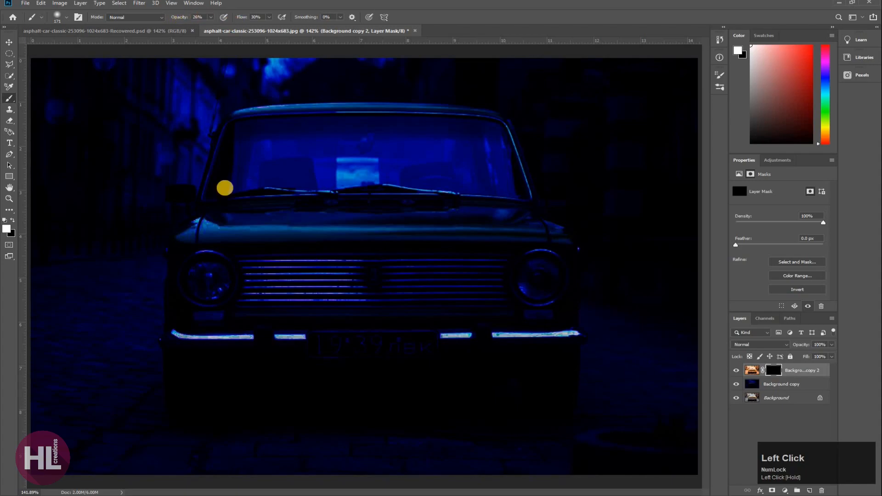
scroll(124, 392, "down", 2)
mouse_move(97, 417)
left_mouse_down()
mouse_move(656, 417)
mouse_move(57, 419)
mouse_move(675, 426)
mouse_move(41, 428)
left_mouse_up()
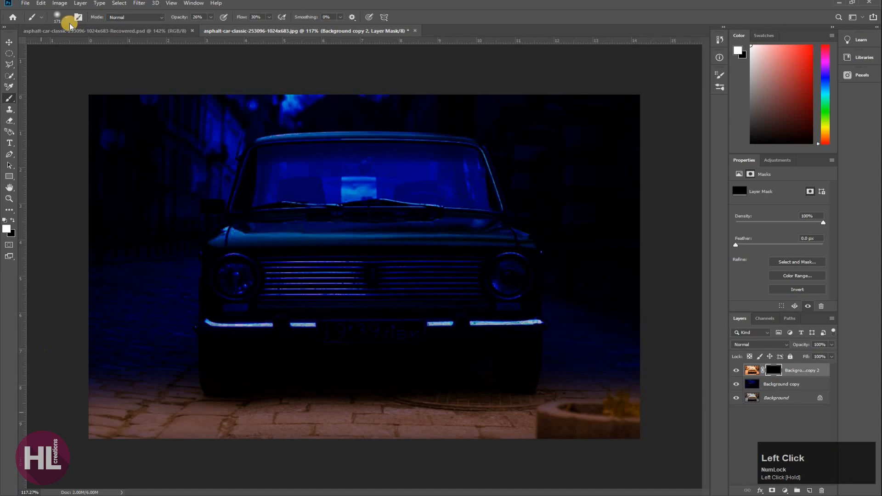
- Lower the brush opacity to 5% and softly paint the mask over the road on both sides of the car and the foreground
left_click(196, 18)
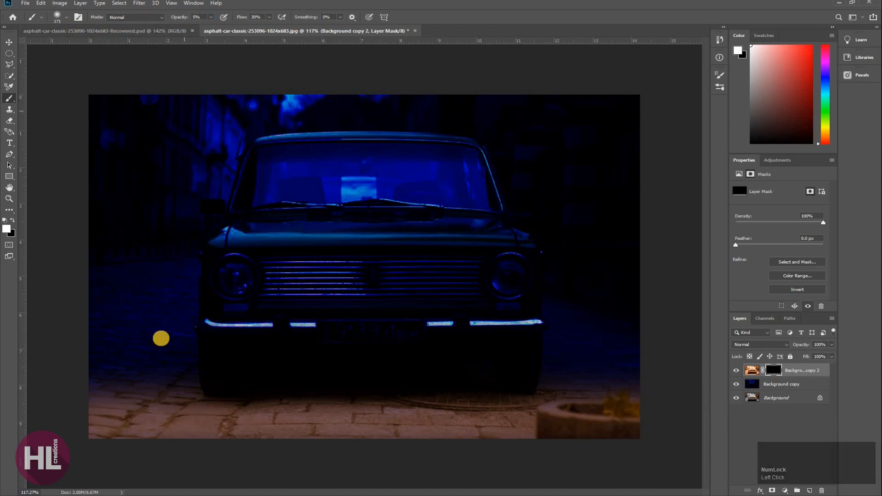
mouse_move(81, 372)
left_mouse_down()
mouse_move(229, 373)
mouse_move(59, 375)
mouse_move(435, 374)
mouse_move(643, 358)
mouse_move(549, 361)
mouse_move(554, 352)
mouse_move(653, 354)
mouse_move(533, 389)
mouse_move(708, 351)
left_mouse_up()
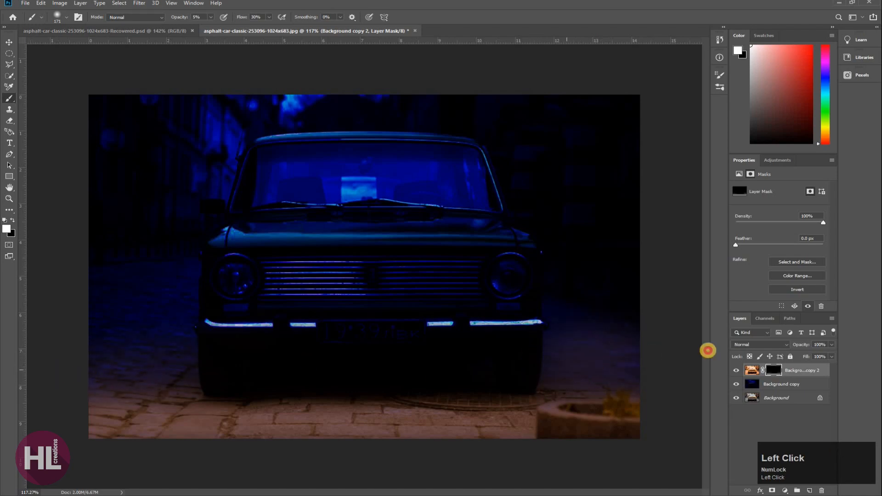
left_click_drag(87, 409, 111, 396)
mouse_move(351, 490)
left_mouse_down()
mouse_move(678, 456)
mouse_move(654, 447)
mouse_move(475, 466)
mouse_move(74, 445)
left_mouse_up()
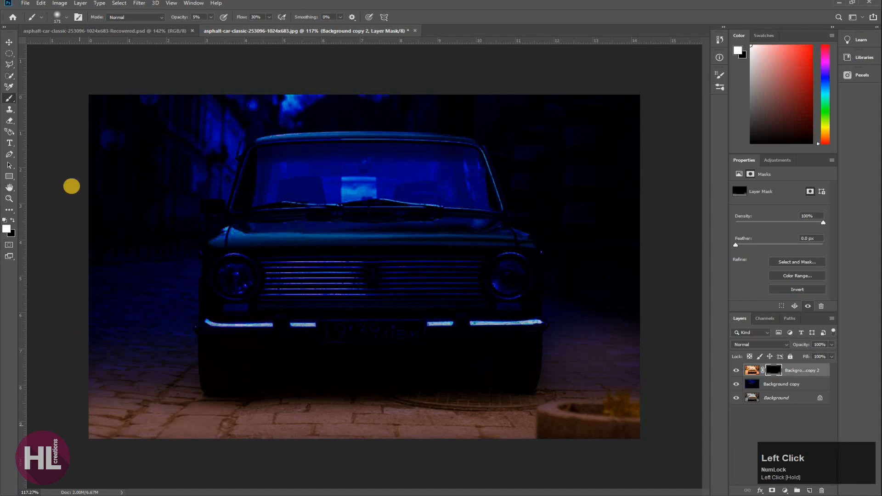
- Create a new empty layer above all the existing layers
left_click(7, 41)
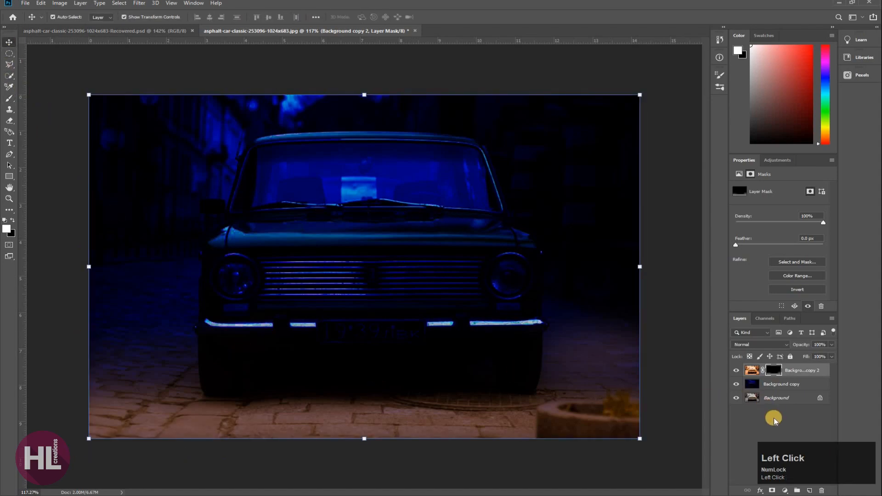
left_click(744, 426)
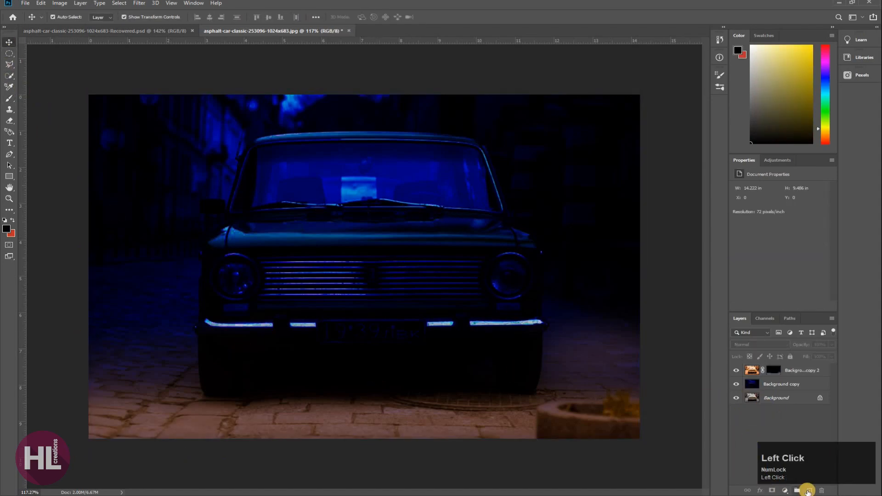
left_click(808, 491)
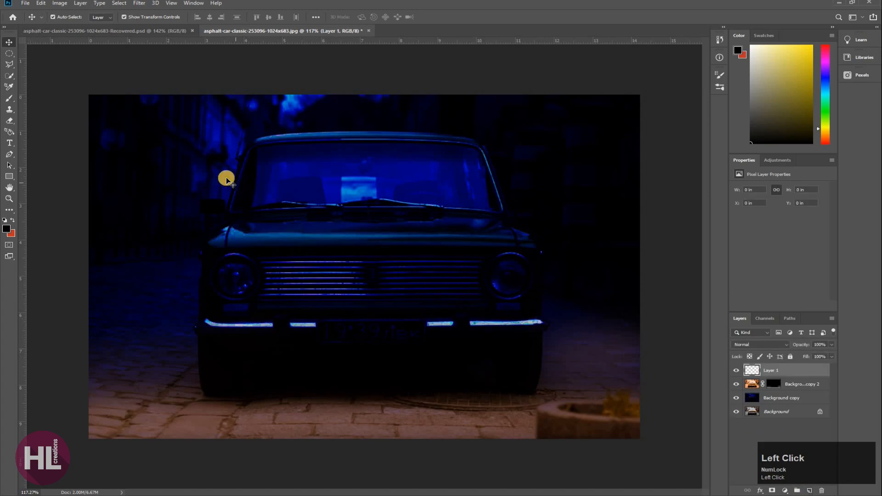
- Draw a circular selection about 3.51 in wide over the car's grille, fill it with black on the new layer and deselect
left_click(9, 55)
left_click_drag(305, 209, 442, 338)
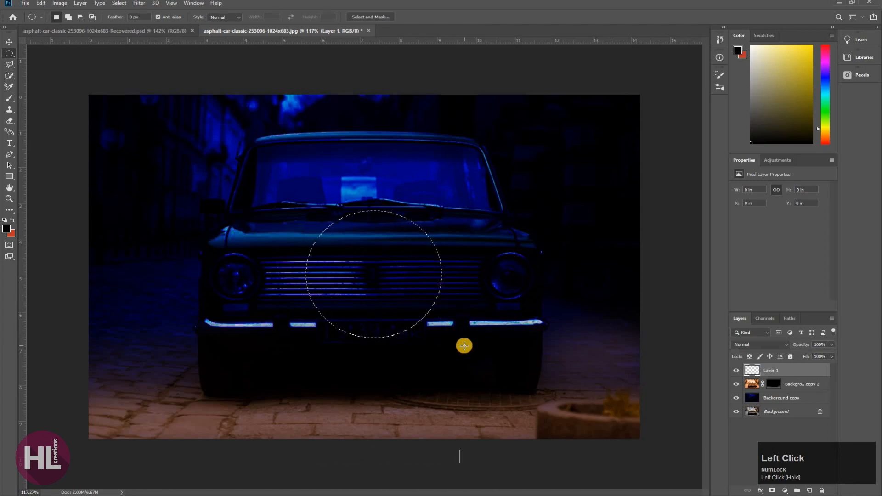
key("alt")
key("alt+BackSpace")
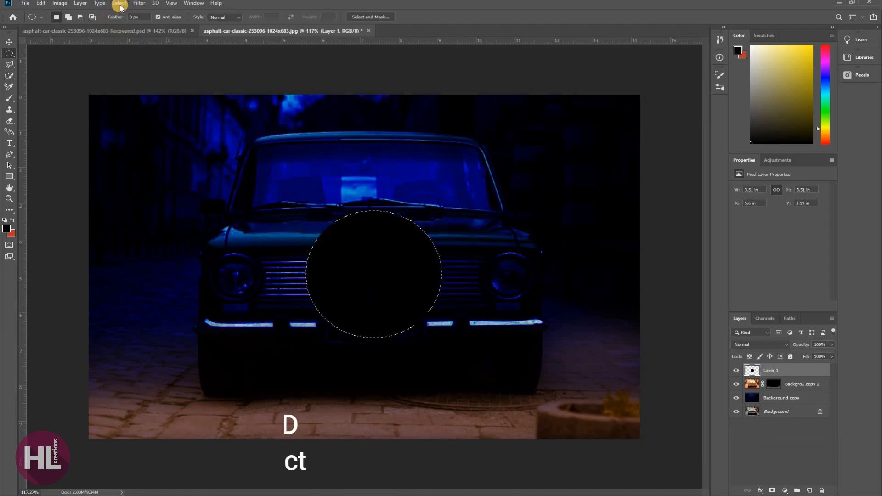
key("ctrl+d")
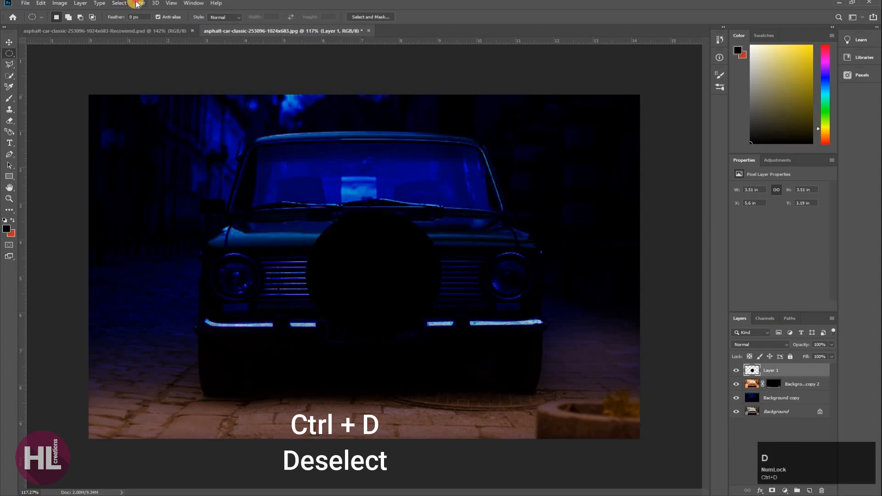
- Render a 105mm Prime lens flare at about 59% brightness in the centre of the black circle
left_click(136, 4)
mouse_move(169, 140)
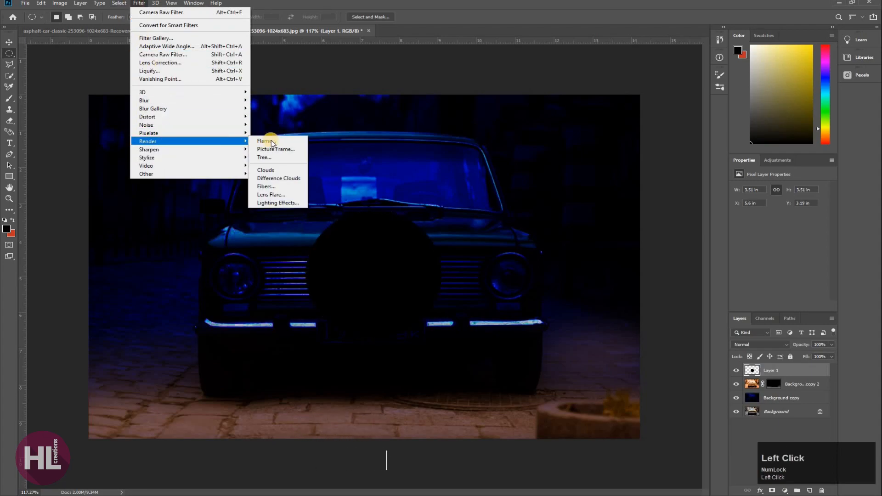
left_click(274, 195)
left_click_drag(406, 171, 408, 173)
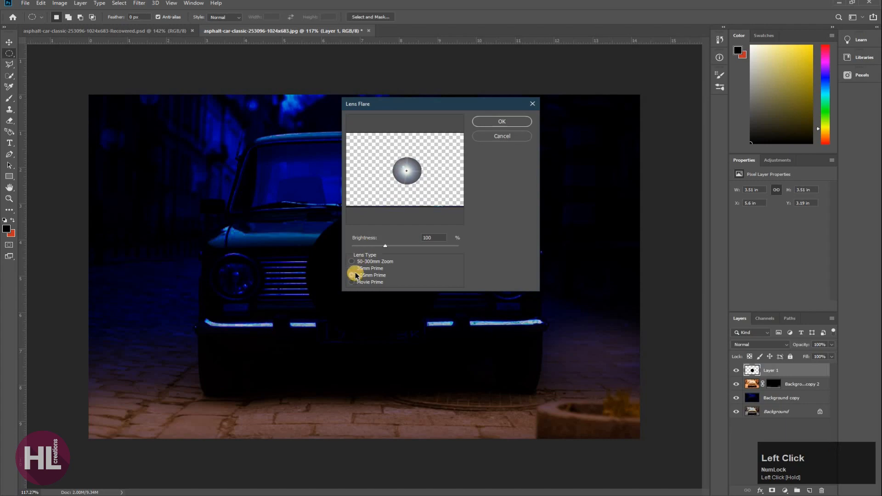
left_click_drag(381, 251, 376, 247)
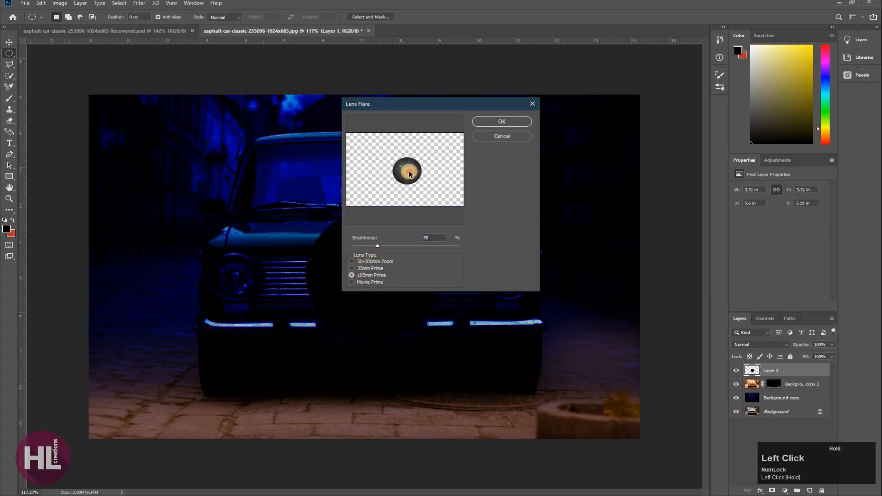
left_click_drag(377, 247, 377, 225)
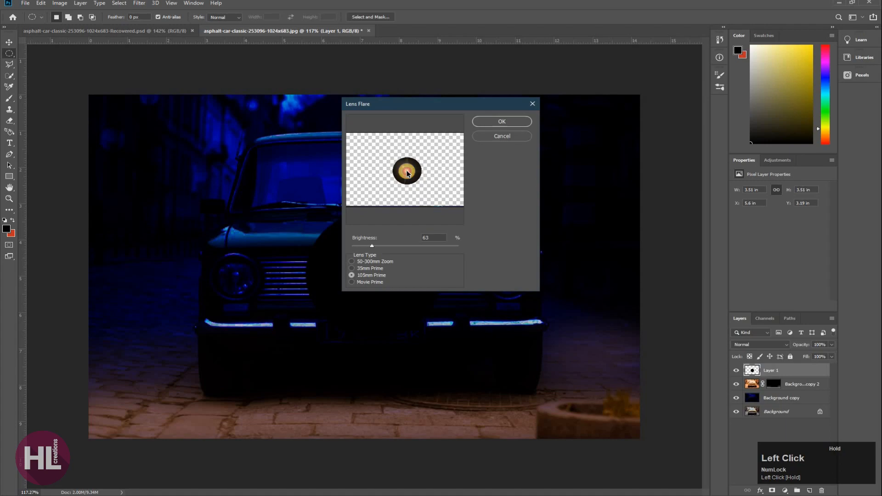
left_click(366, 246)
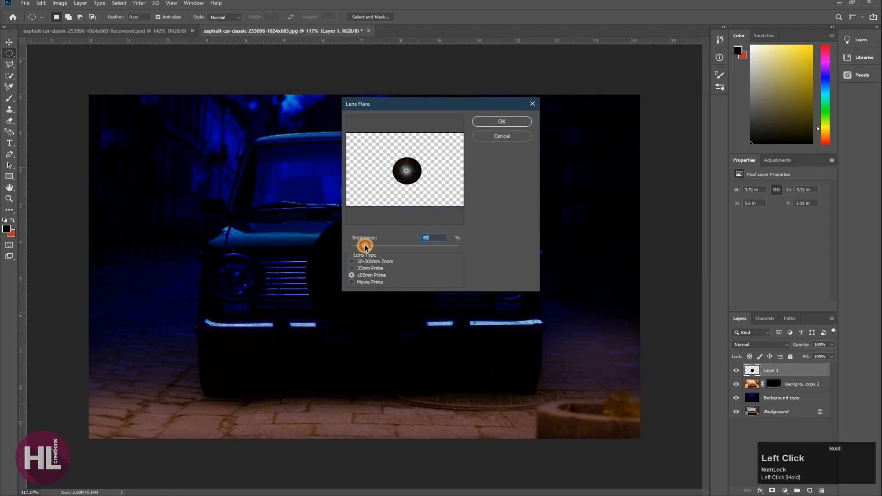
left_click_drag(367, 247, 372, 248)
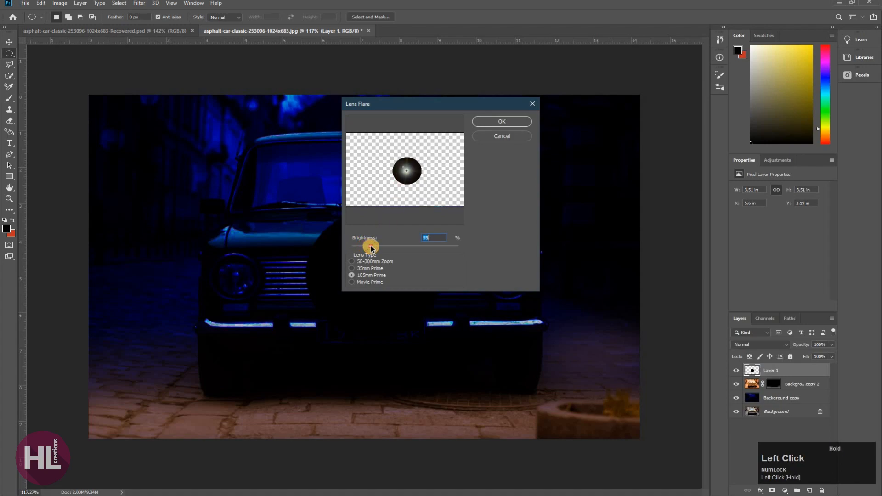
left_click(497, 124)
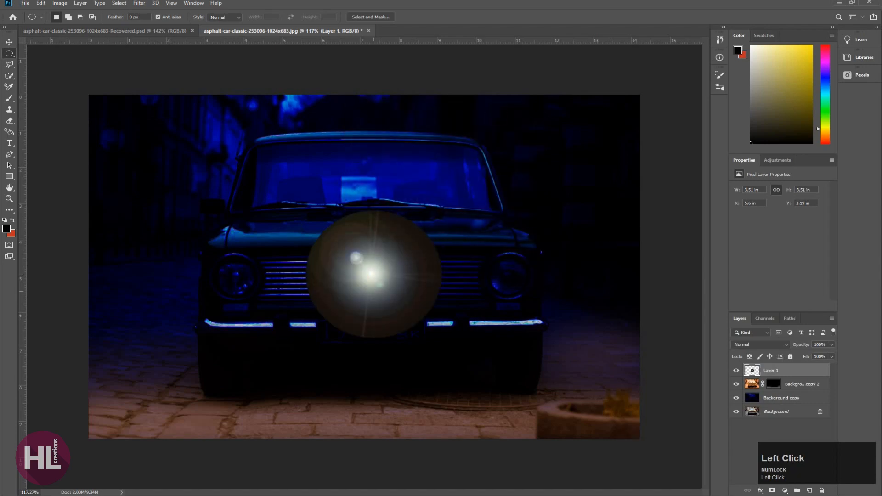
- Set the flare layer's blend mode to Screen and move the flare onto the headlight at the image's left
left_click(754, 349)
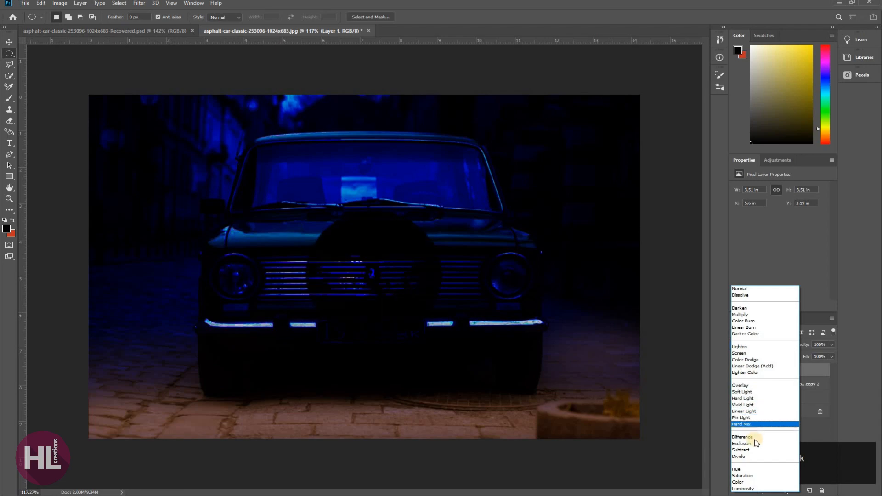
left_click(750, 353)
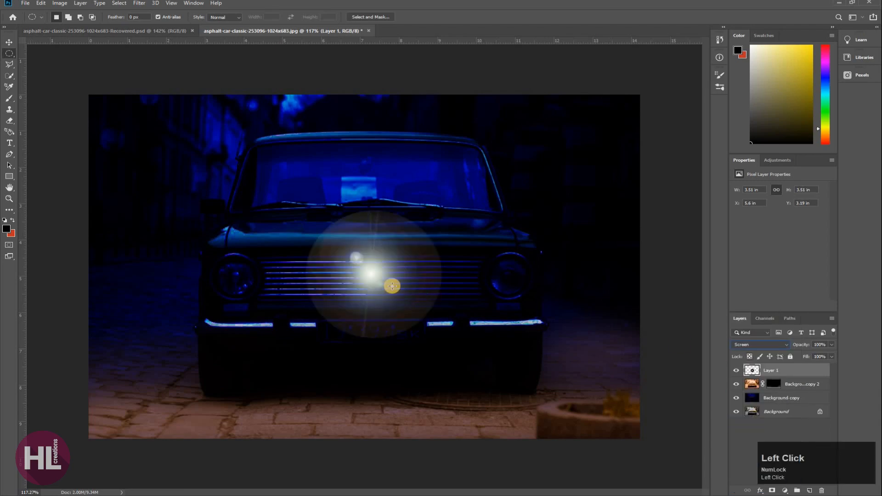
left_click(8, 44)
left_click_drag(323, 284, 234, 275)
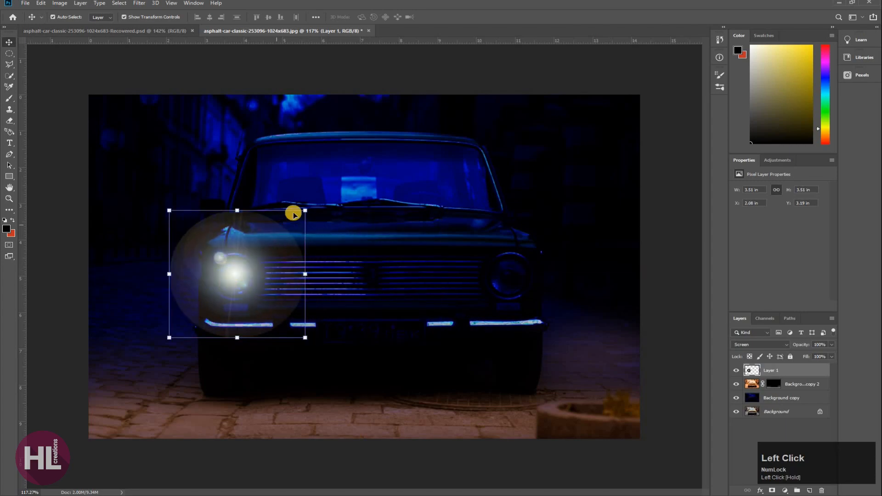
- Scale the flare down proportionally to about 1.68 in wide and centre it on the left headlight
left_click_drag(303, 210, 270, 244)
left_click_drag(246, 281, 245, 282)
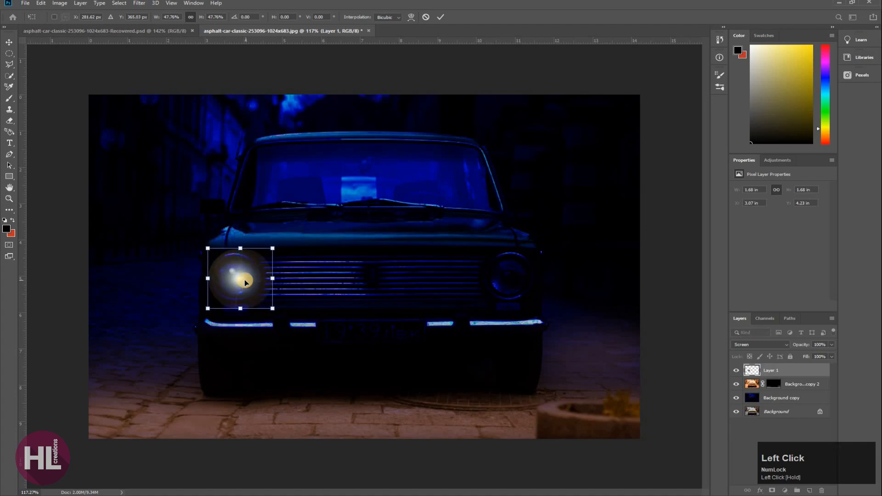
left_click(219, 368)
left_click(127, 298)
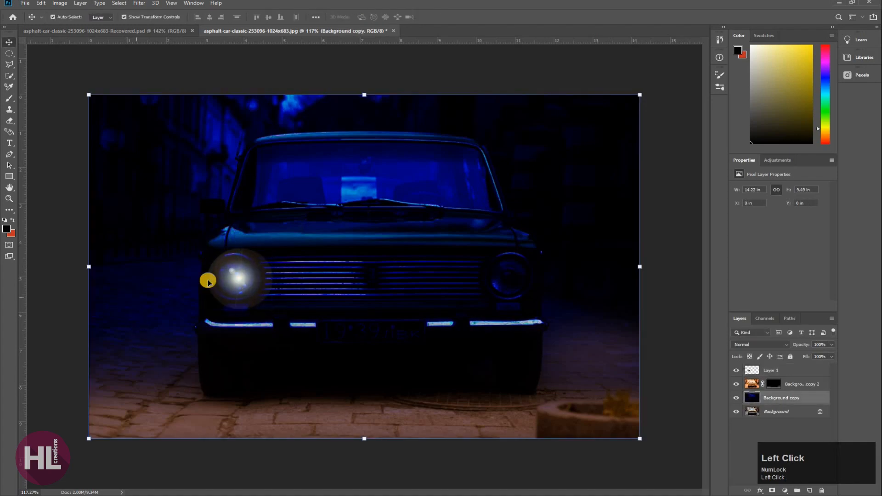
left_click(246, 278)
left_click_drag(240, 280, 241, 280)
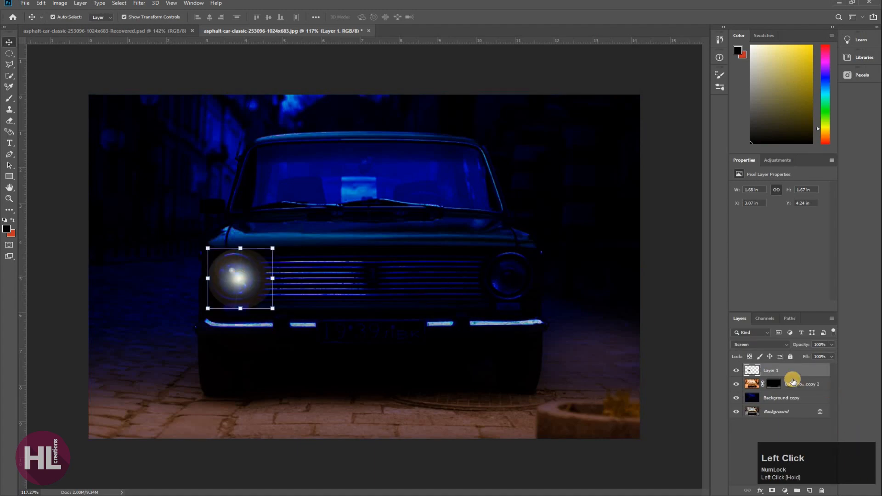
- Duplicate the flare layer, apply a Gaussian Blur of about 36 pixels to the copy and compare with it hidden
left_click_drag(789, 371, 810, 490)
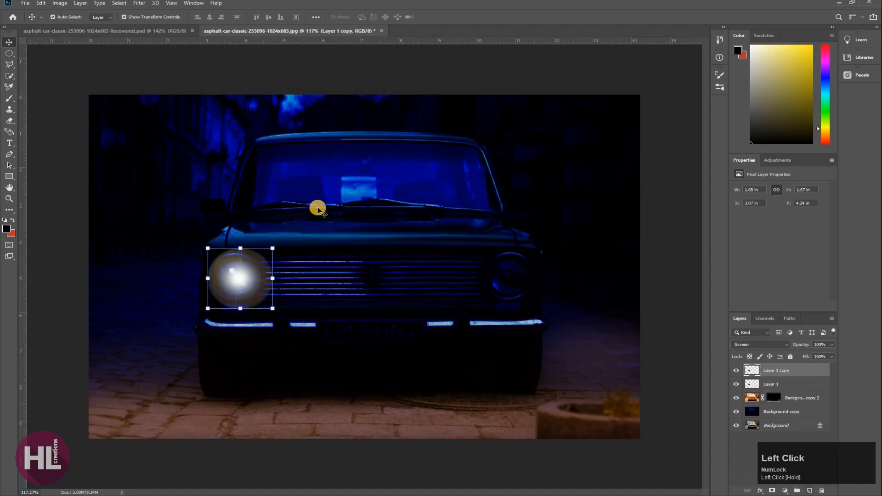
left_click(139, 4)
mouse_move(155, 100)
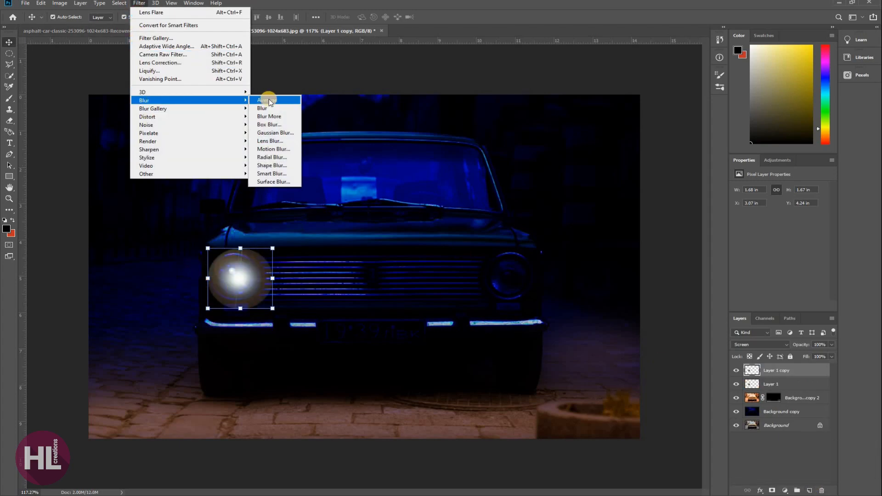
left_click(275, 132)
mouse_move(399, 241)
left_mouse_down()
mouse_move(434, 240)
mouse_move(415, 242)
left_mouse_up()
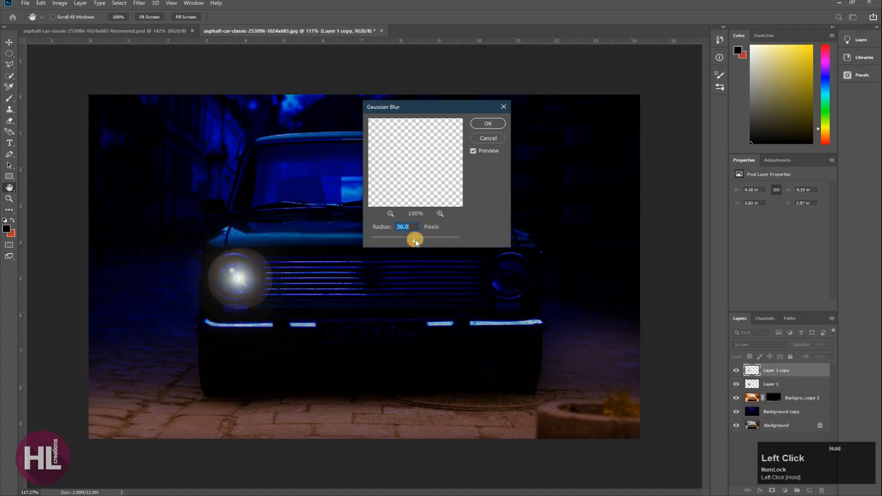
left_click(487, 123)
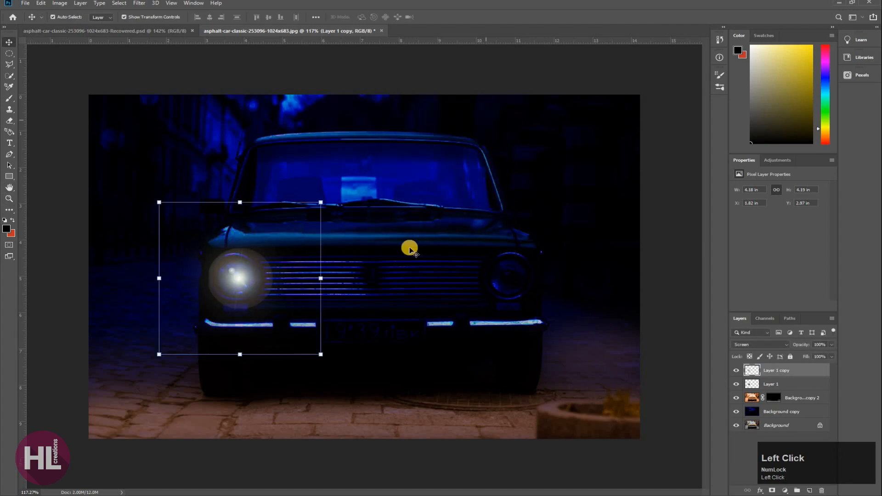
left_click(737, 371)
left_click(736, 371)
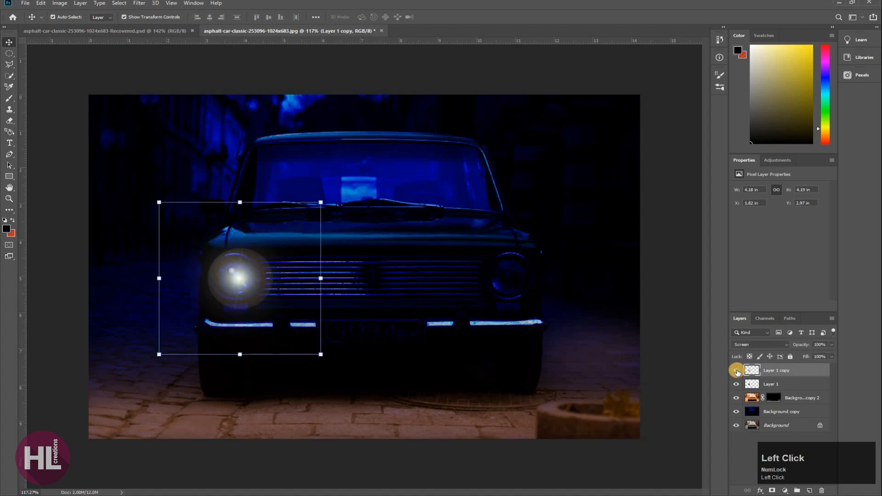
- Erase the visible circular edge of the original flare on Layer 1 with a reduced-size eraser at 40% opacity
left_click(779, 384)
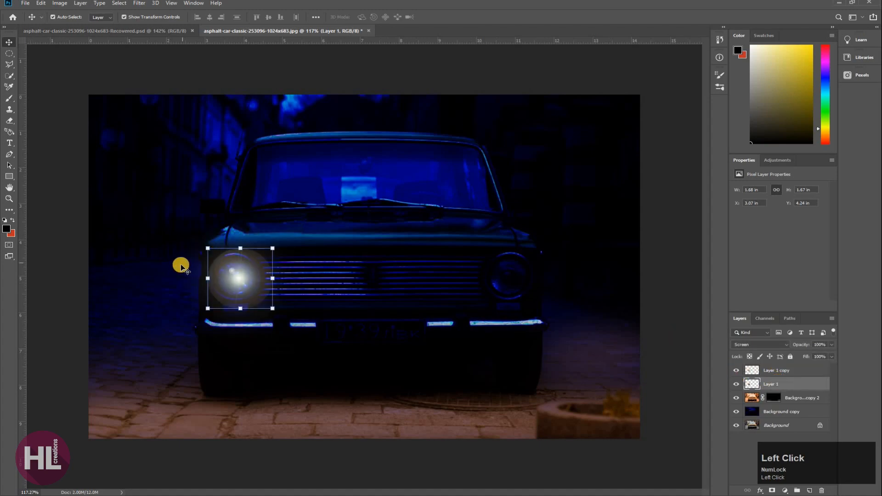
left_click(10, 121)
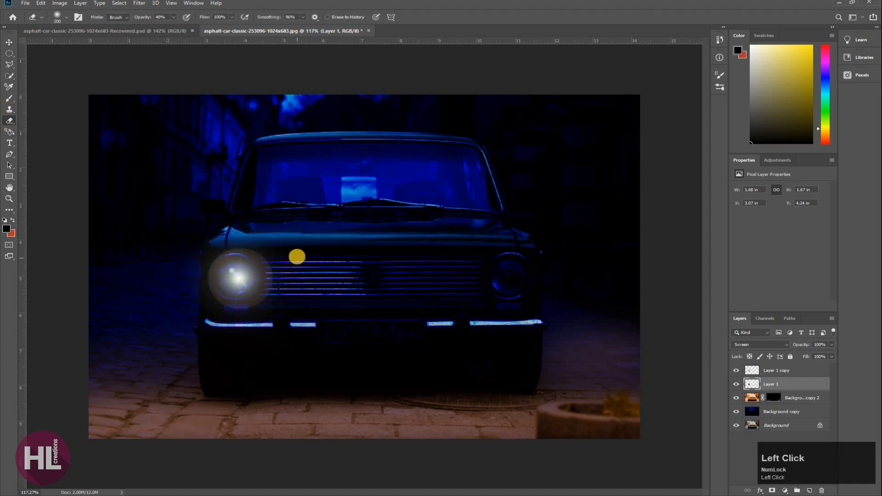
key("bracketleft")
key("bracketleft")
mouse_move(275, 249)
left_mouse_down()
mouse_move(276, 304)
mouse_move(280, 250)
mouse_move(266, 229)
mouse_move(278, 269)
mouse_move(275, 313)
mouse_move(280, 305)
mouse_move(200, 313)
mouse_move(276, 306)
mouse_move(286, 286)
mouse_move(268, 314)
mouse_move(234, 325)
mouse_move(289, 290)
mouse_move(257, 329)
mouse_move(222, 334)
mouse_move(264, 323)
mouse_move(202, 312)
mouse_move(189, 293)
mouse_move(191, 258)
mouse_move(193, 296)
mouse_move(229, 318)
mouse_move(189, 280)
mouse_move(191, 251)
mouse_move(206, 300)
mouse_move(225, 309)
mouse_move(212, 309)
mouse_move(190, 276)
mouse_move(192, 255)
mouse_move(189, 293)
mouse_move(217, 326)
mouse_move(191, 304)
mouse_move(187, 255)
mouse_move(234, 225)
mouse_move(204, 256)
mouse_move(234, 232)
mouse_move(272, 236)
mouse_move(214, 238)
mouse_move(269, 237)
mouse_move(275, 246)
mouse_move(243, 228)
mouse_move(203, 238)
mouse_move(244, 233)
mouse_move(275, 257)
mouse_move(265, 239)
mouse_move(217, 223)
mouse_move(284, 251)
mouse_move(287, 263)
mouse_move(262, 232)
mouse_move(235, 229)
mouse_move(198, 261)
mouse_move(195, 304)
mouse_move(182, 261)
mouse_move(232, 234)
mouse_move(260, 240)
mouse_move(285, 262)
mouse_move(294, 300)
left_mouse_up()
mouse_move(252, 233)
left_mouse_down()
mouse_move(269, 258)
mouse_move(243, 323)
left_mouse_up()
- Merge the sharp flare layer and its blurred copy into one layer
left_click(18, 42)
left_click(253, 267)
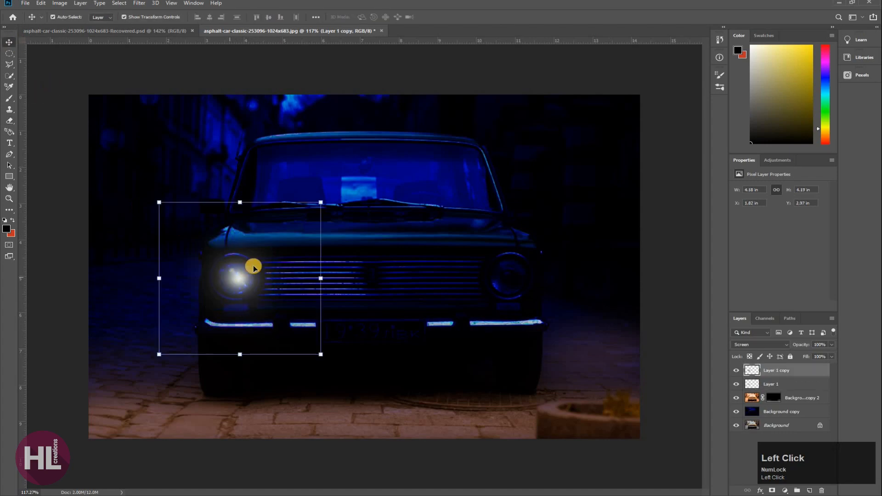
left_click(786, 381, "ctrl")
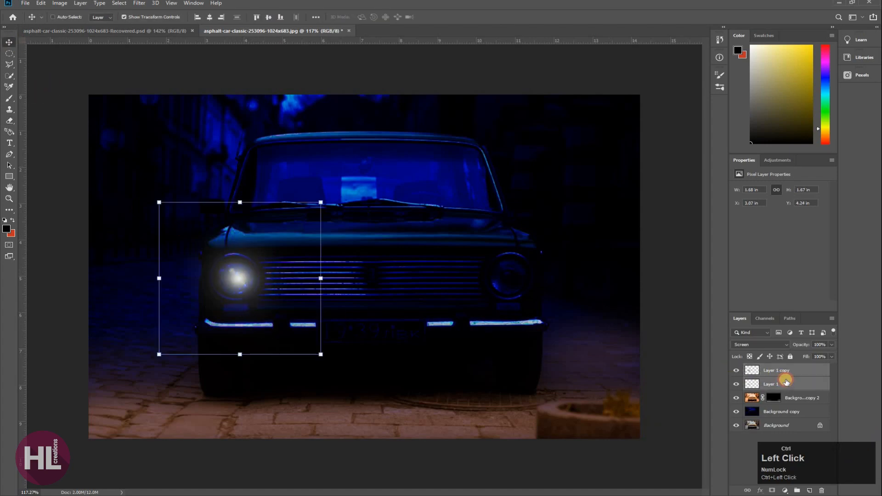
right_click(785, 381)
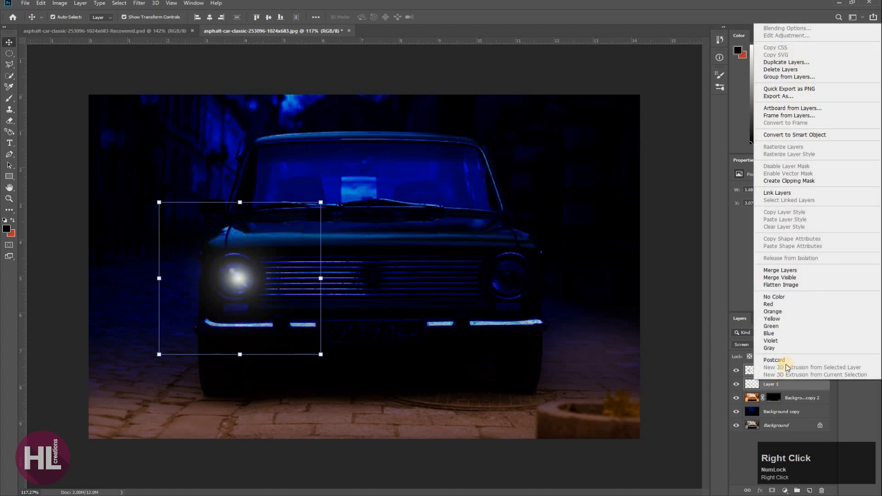
left_click(781, 270)
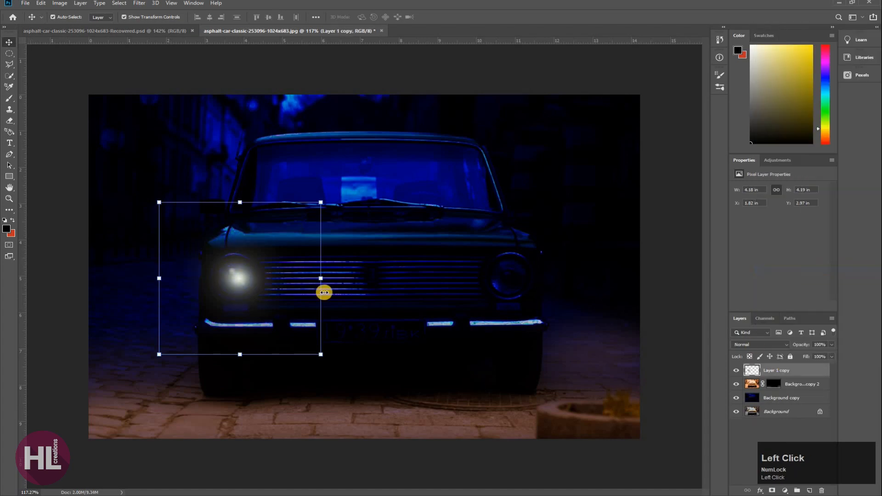
- Enlarge the merged flare proportionally to about 142% and recentre it over the left headlight
left_click_drag(319, 202, 354, 170)
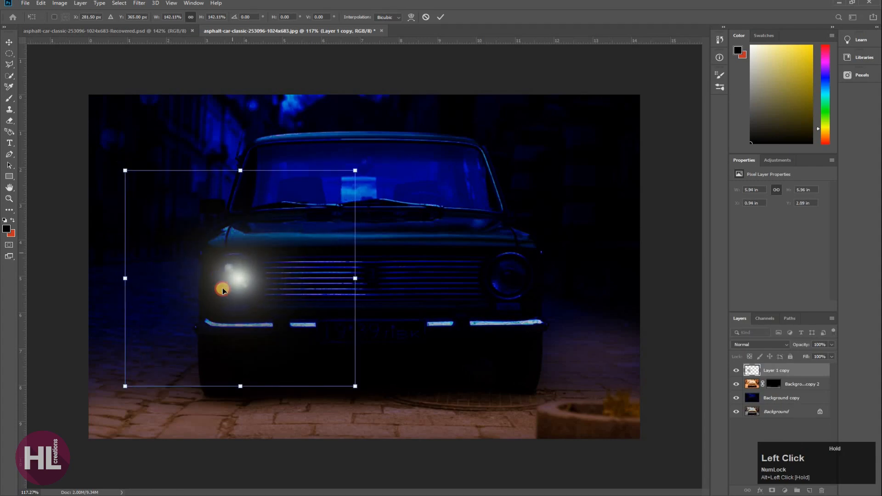
left_click_drag(240, 283, 240, 281)
left_click(843, 397)
- Duplicate the merged flare layer and set the copy's opacity to 60%
left_click_drag(802, 375, 809, 490)
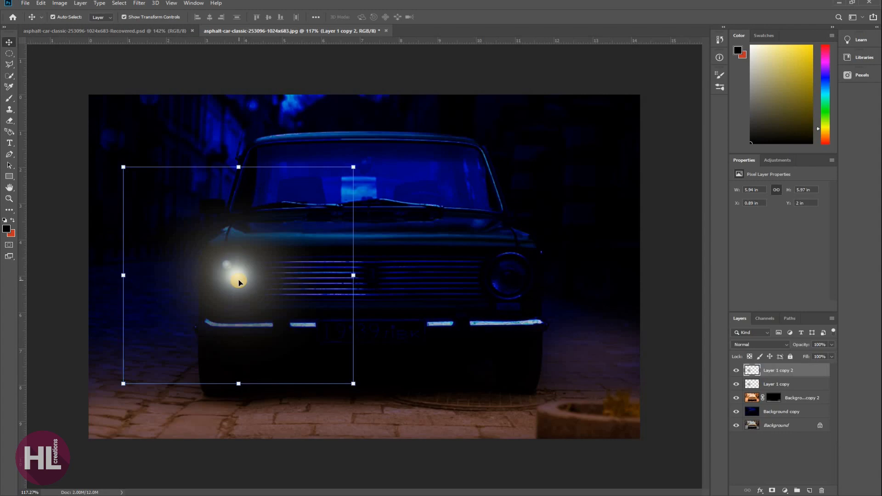
left_click(820, 344)
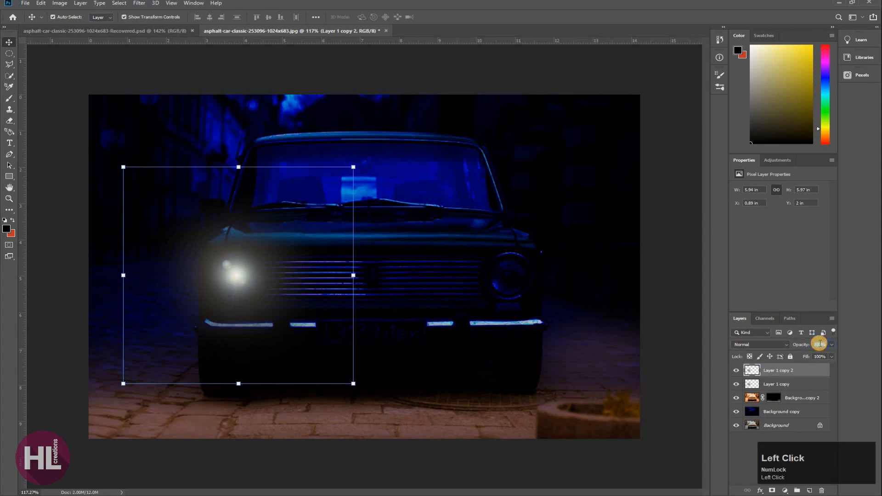
type("60")
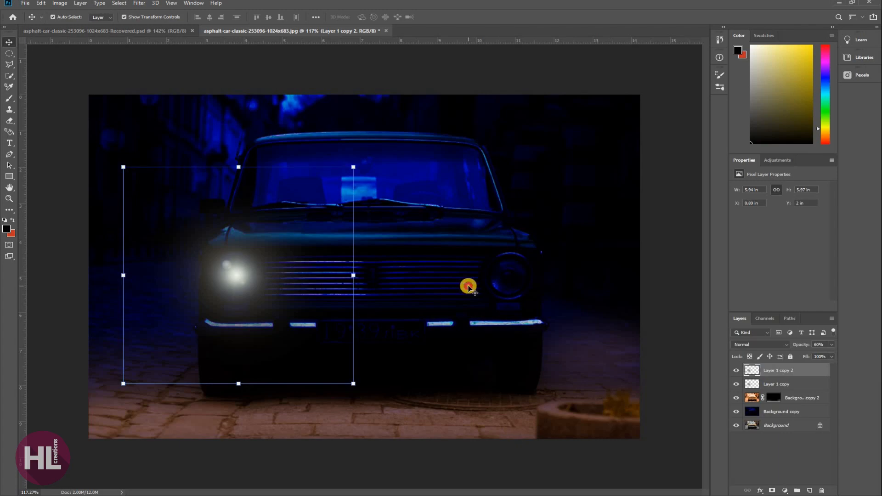
- Switch to the Brush tool and set the foreground colour to white (#ffffff)
left_click(468, 287)
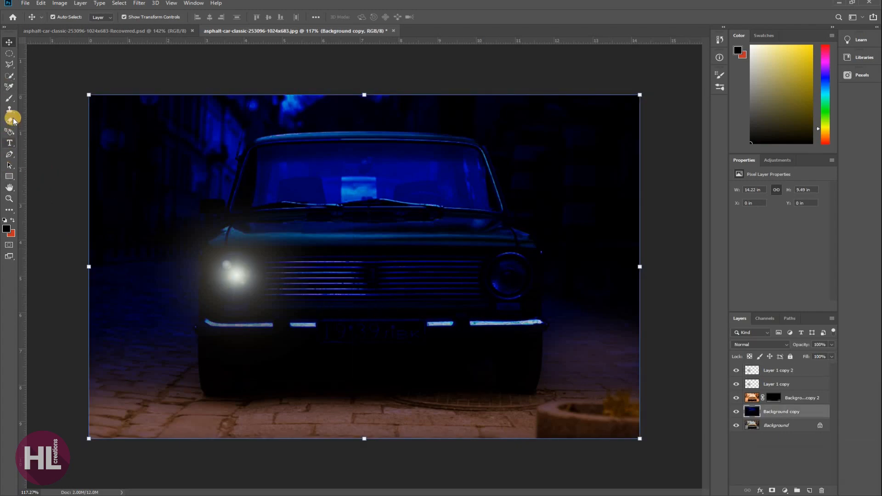
left_click(9, 98)
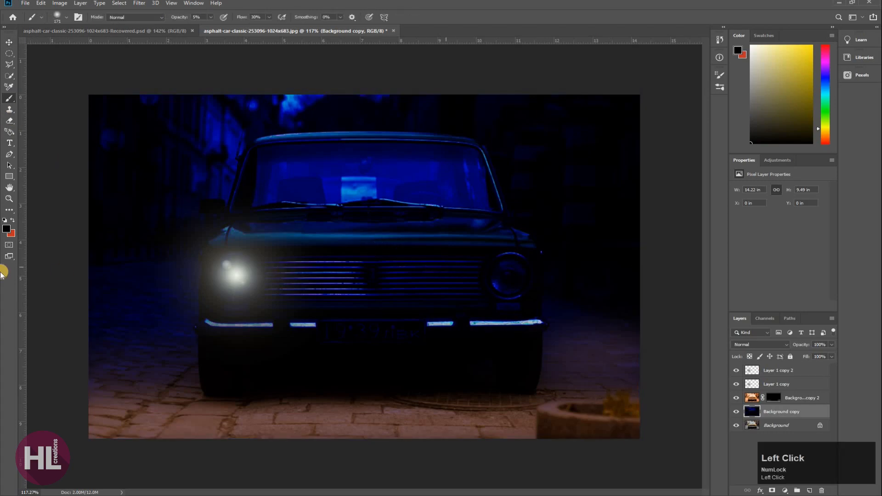
left_click(8, 228)
left_click(388, 345)
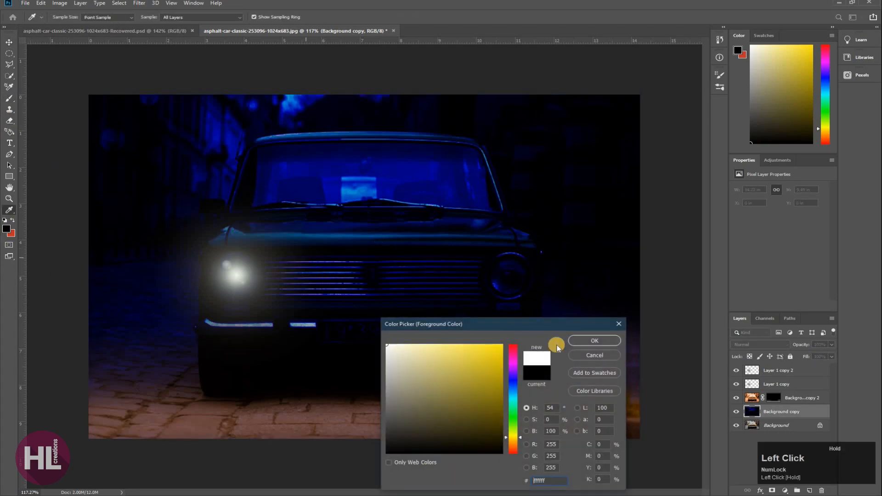
left_click(592, 341)
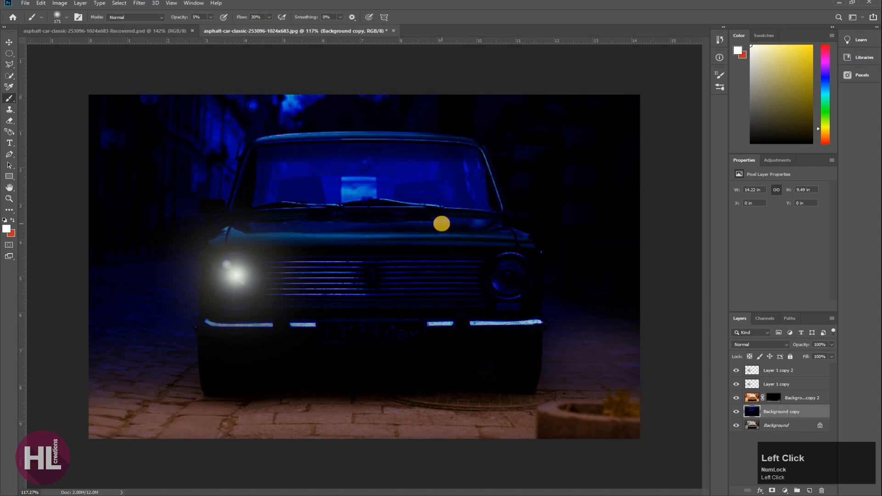
- Create a new empty layer and move it to the top of the layer stack
key("ctrl+z")
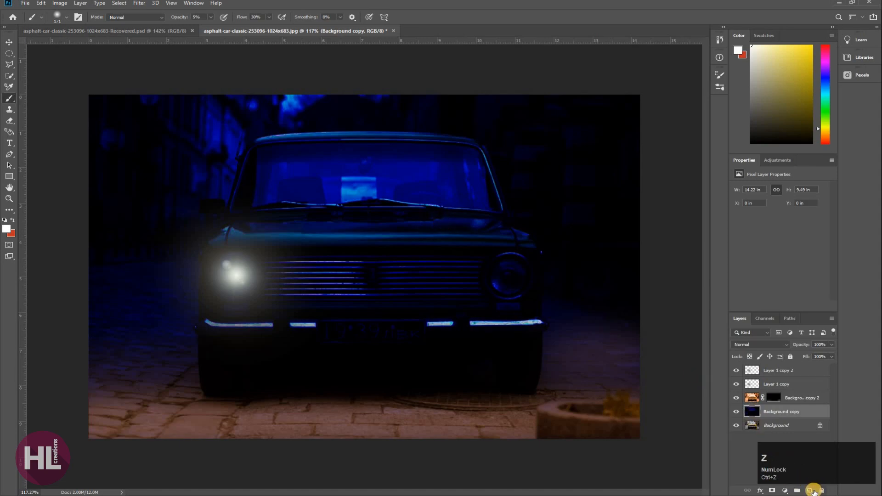
left_click(813, 491)
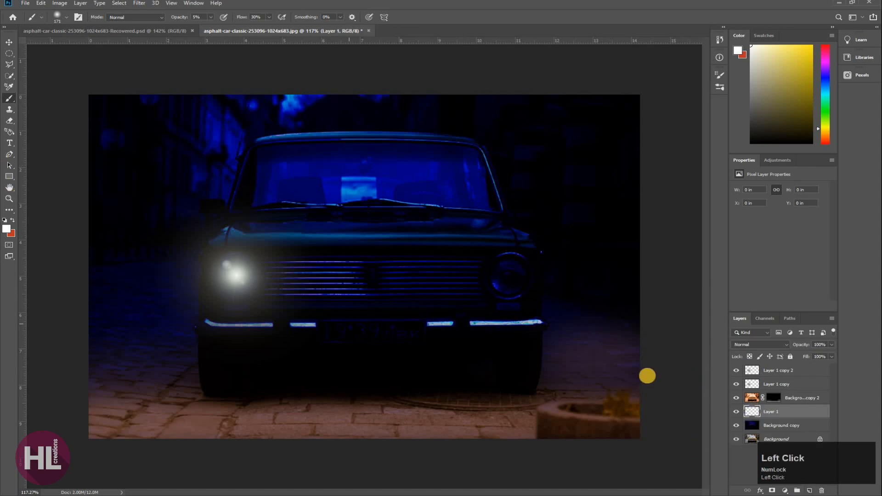
left_click_drag(777, 414, 780, 367)
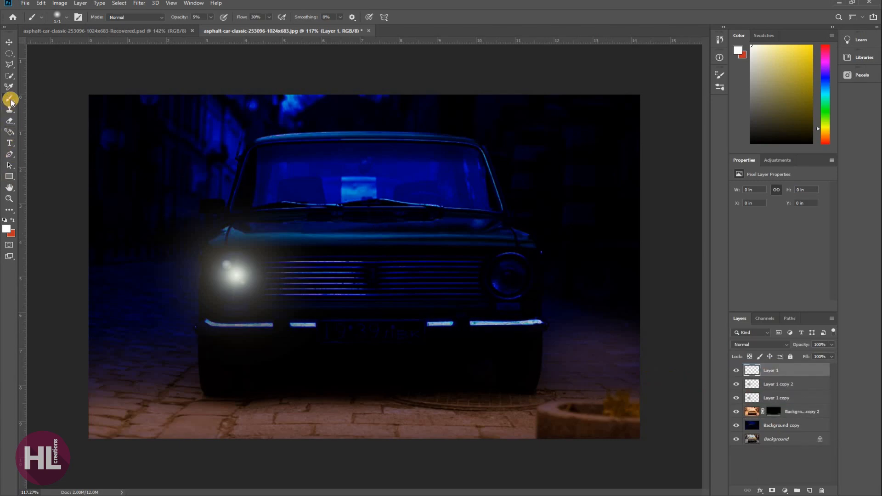
- Set the brush opacity to 100% and build up a soft white spot on the right side of the hood with repeated dabs
left_click(419, 235)
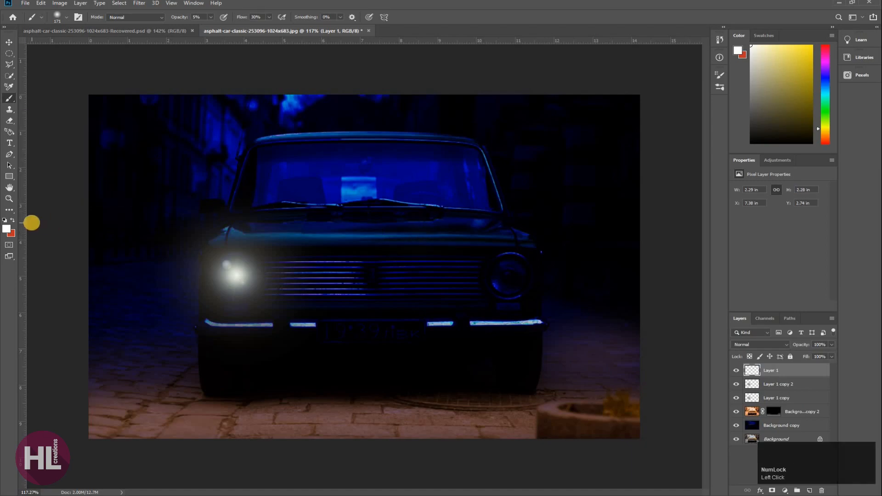
left_click_drag(176, 17, 385, 15)
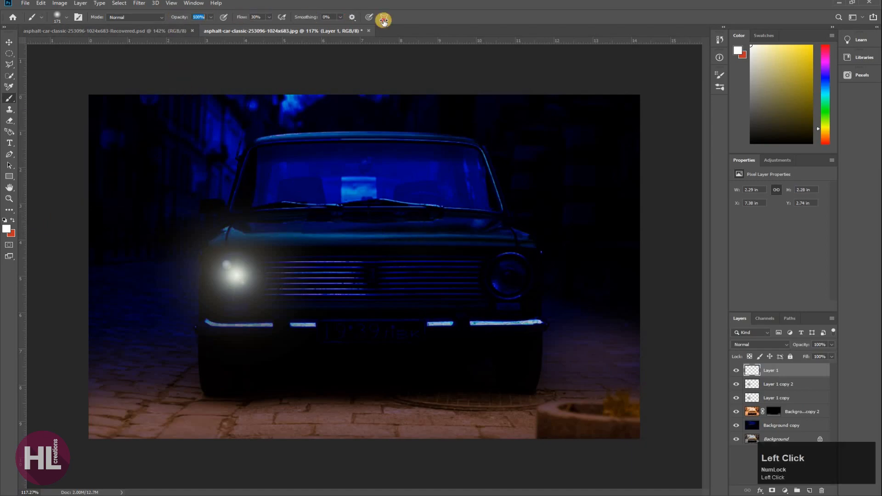
left_click(456, 235)
left_click(456, 235)
left_click(456, 235)
left_click(456, 235)
left_click(456, 235)
left_click(456, 235)
- Transform the white spot into a thin streak, about 185% wide and 5.5% high, and centre it over the left headlight
key("v")
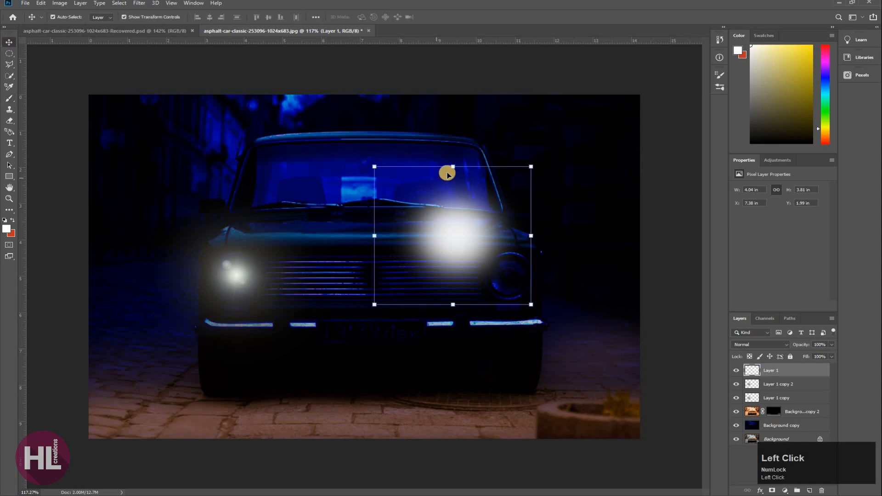
left_click_drag(455, 166, 460, 230)
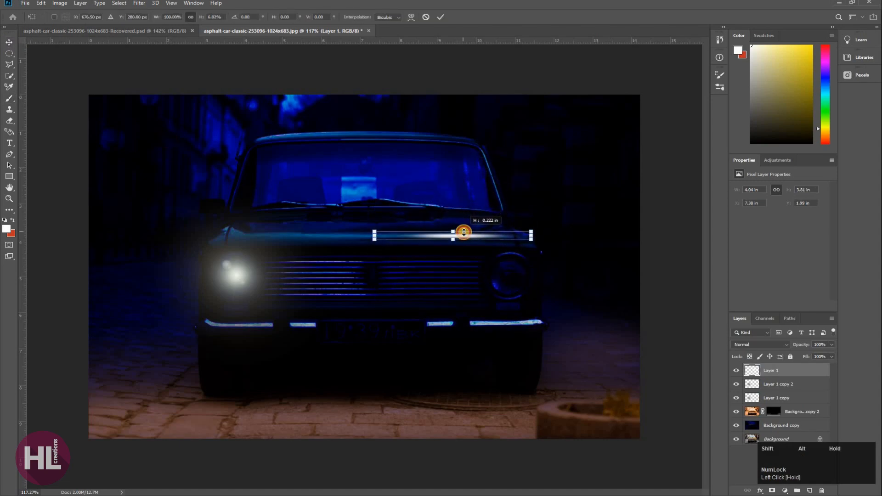
left_click_drag(530, 234, 597, 236)
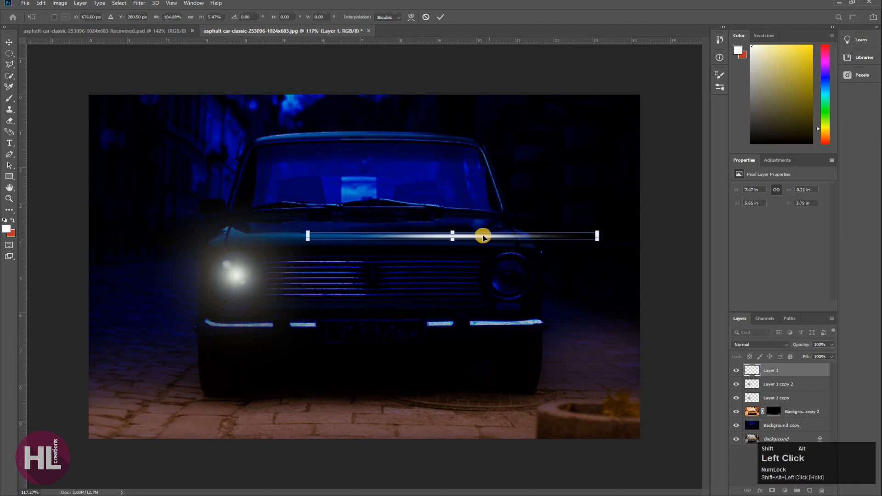
mouse_move(453, 246)
left_mouse_down()
mouse_move(253, 280)
mouse_move(262, 278)
left_mouse_up()
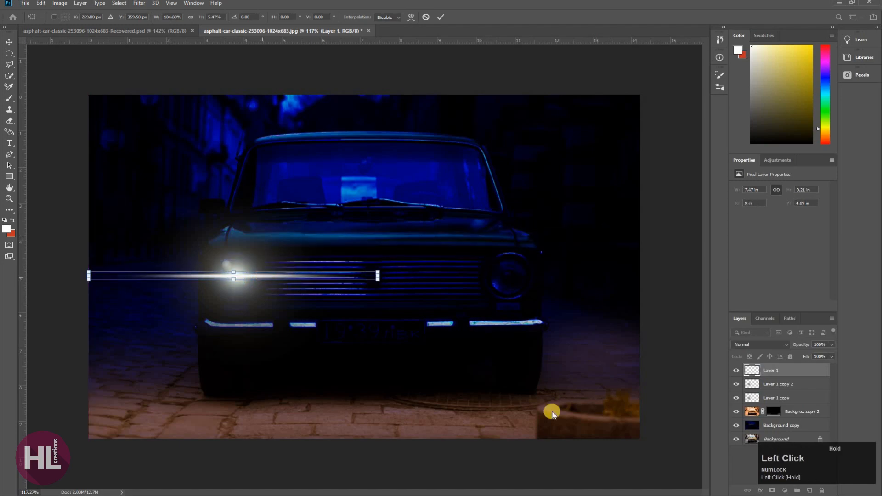
- Set the streak layer's blend mode to Screen and apply the transform
left_click(748, 345)
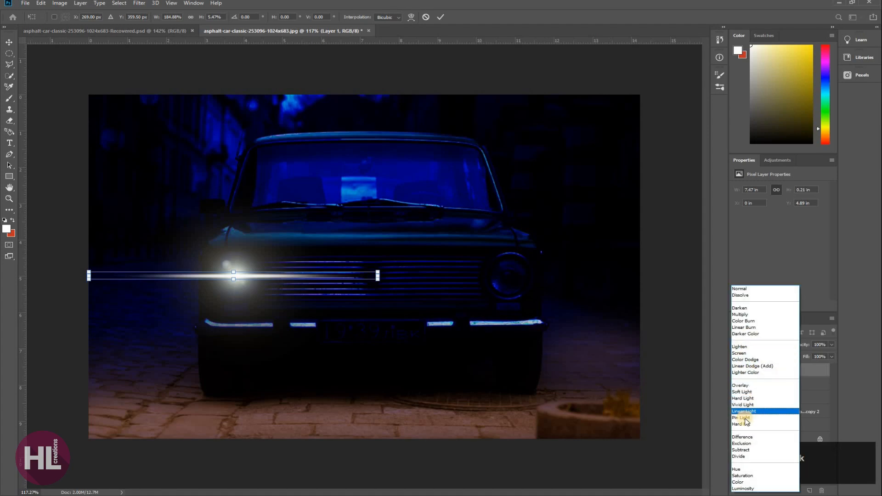
left_click(752, 355)
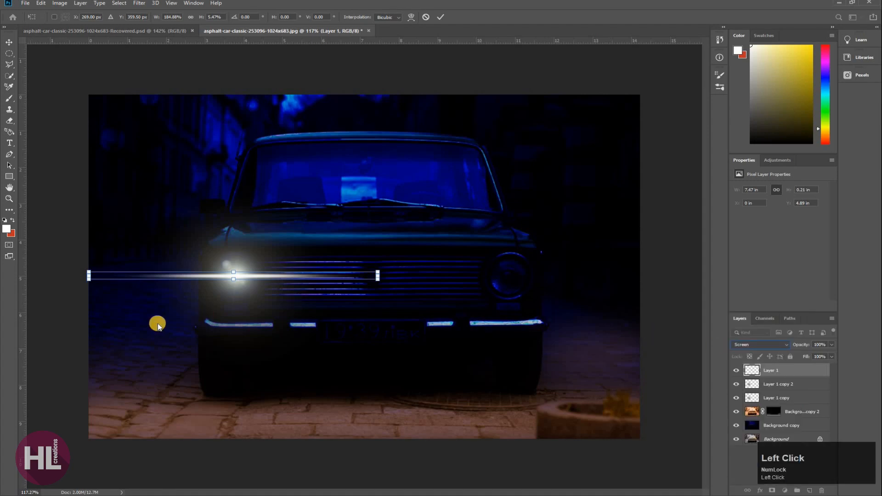
left_click(49, 339)
left_click(233, 320)
left_click(233, 276)
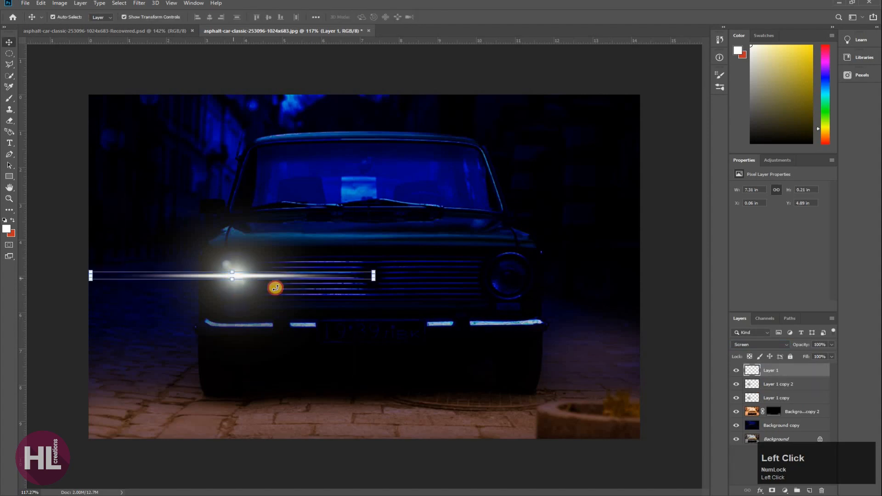
- Lower the streak layer's opacity to 50% and shift the streak slightly left on the headlight
type("60")
key("Return")
left_click(816, 345)
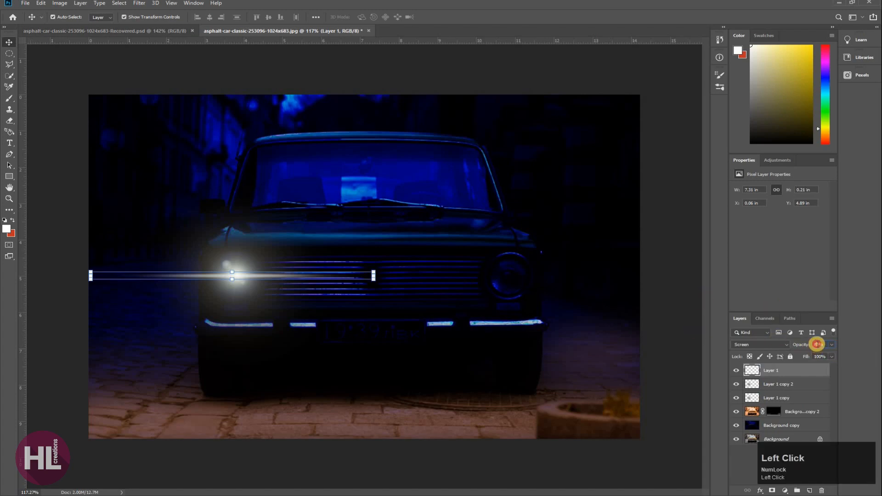
left_click(370, 183)
left_click(266, 278)
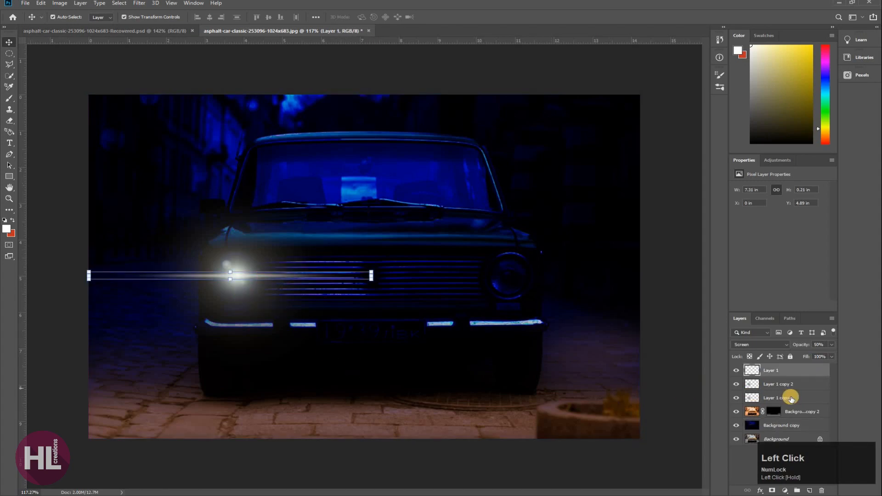
- Select the streak and both flare layers together, place a duplicate of them over the right headlight, and deselect all layers
left_click(787, 397, "ctrl")
left_click(780, 382, "ctrl")
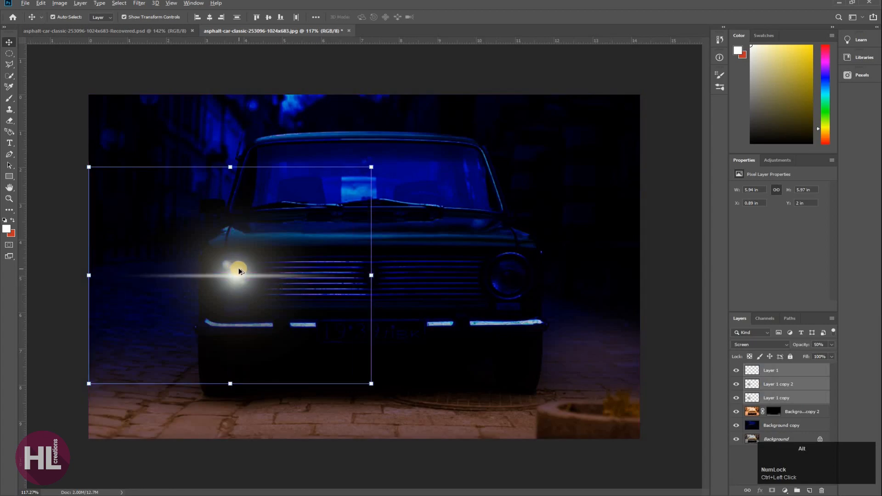
mouse_move(235, 270)
left_mouse_down()
mouse_move(487, 268)
mouse_move(502, 254)
mouse_move(527, 270)
mouse_move(512, 262)
mouse_move(516, 299)
left_mouse_up()
left_click(493, 421)
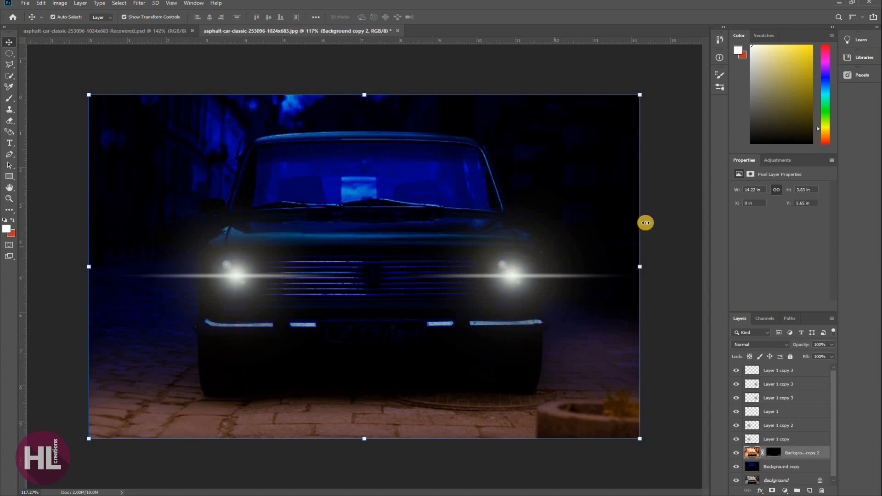
left_click(684, 207)
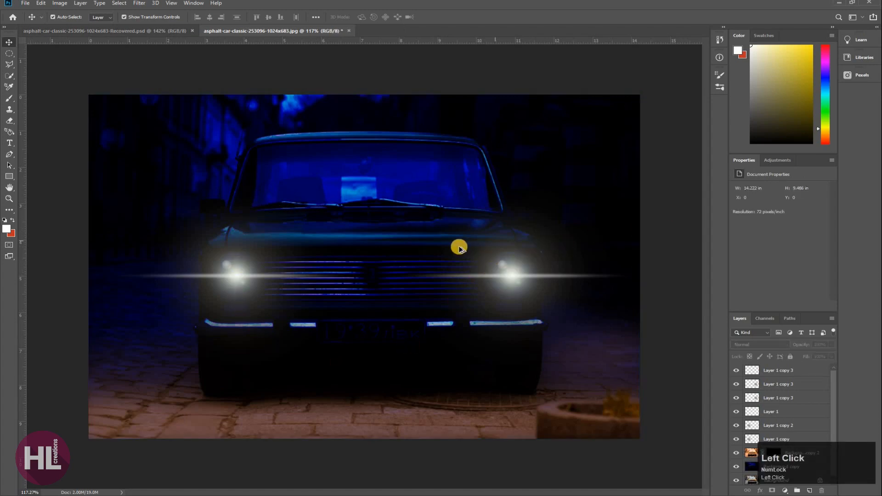
scroll(456, 244, "down", 2)
scroll(458, 248, "up", 1)
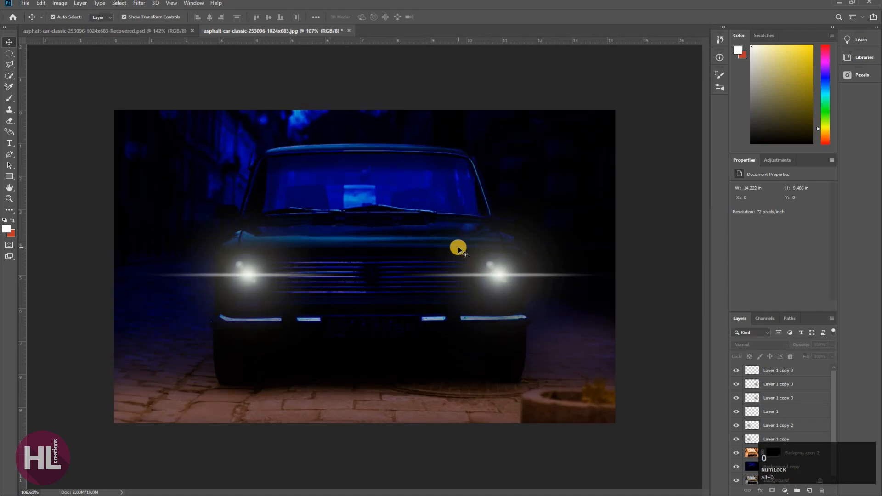
key("ctrl+0")
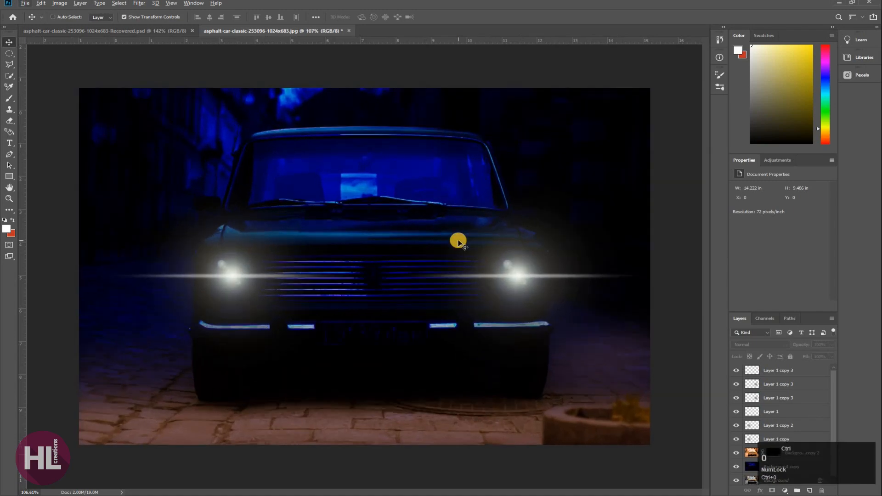